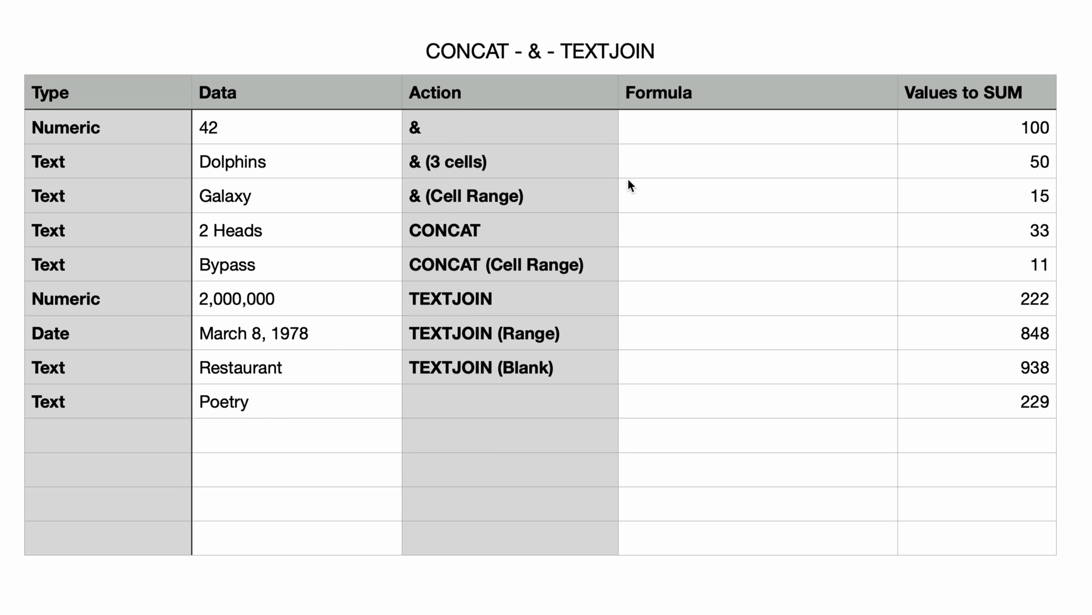
Step: Select cell D2 in the Formula column, beside the & action, to start a formula
click(676, 132)
Step: Enter =B2&"Cats" in D2, then add a space so it reads 42 Cats
text(=)
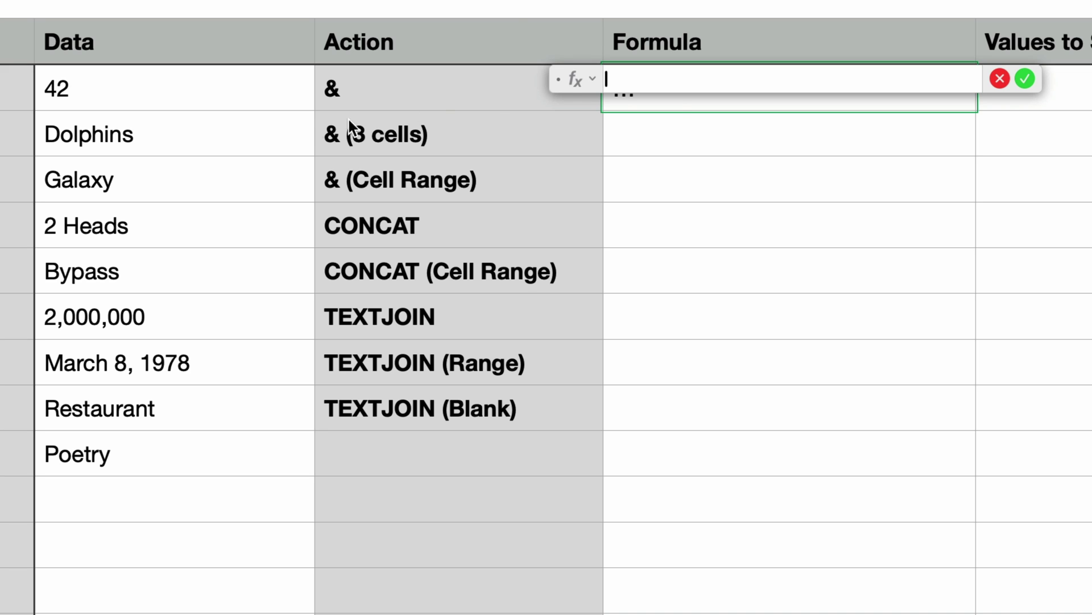
click(198, 91)
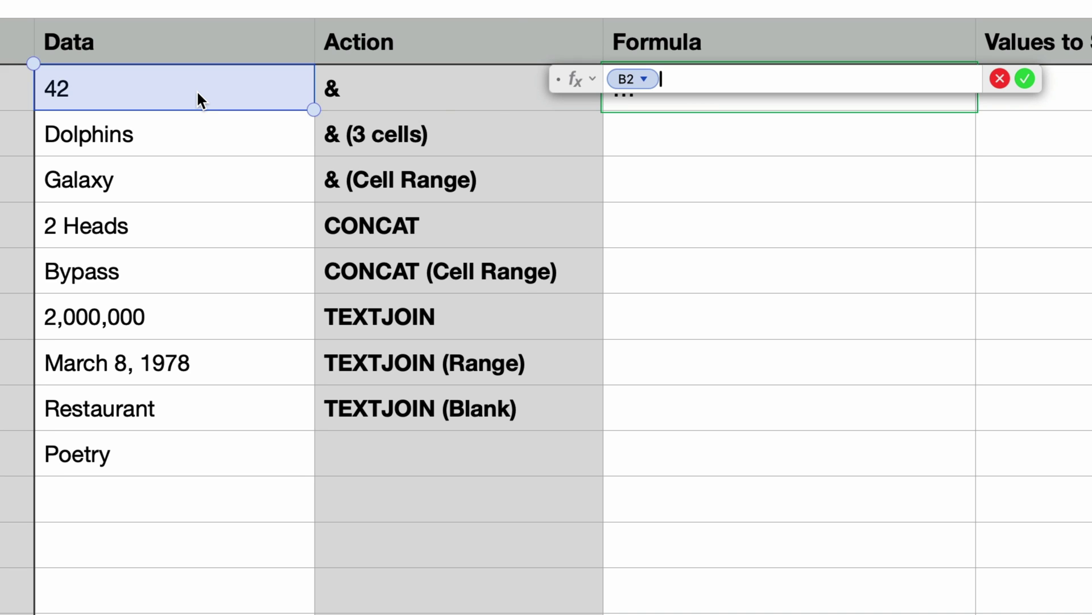
text(&"Cats")
key(Return)
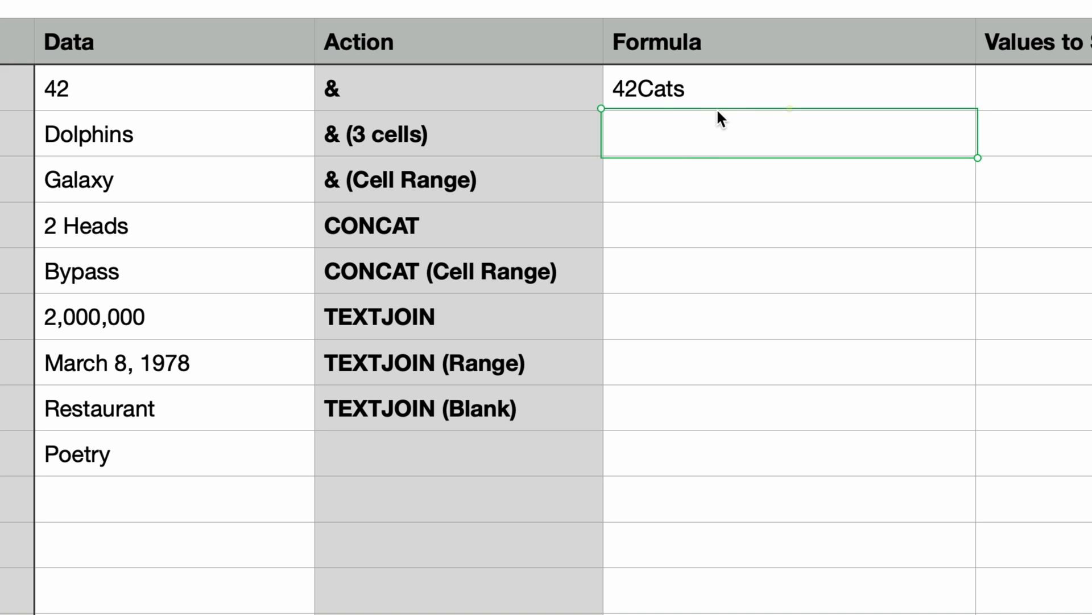
click(726, 91)
key(Left)
key(Left)
key(Left)
key(Left)
key(Left)
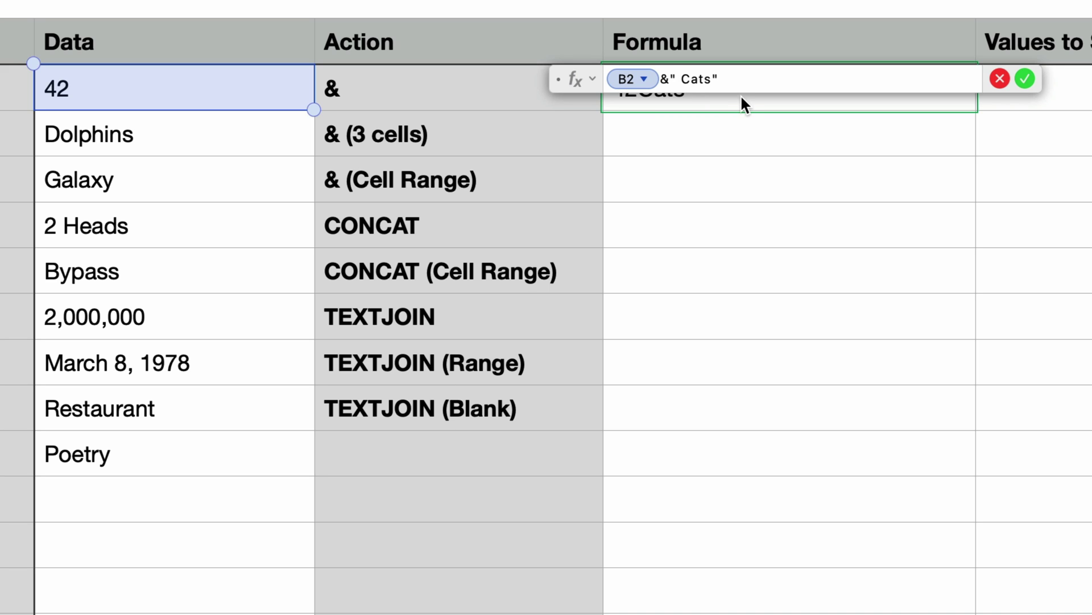
key(Return)
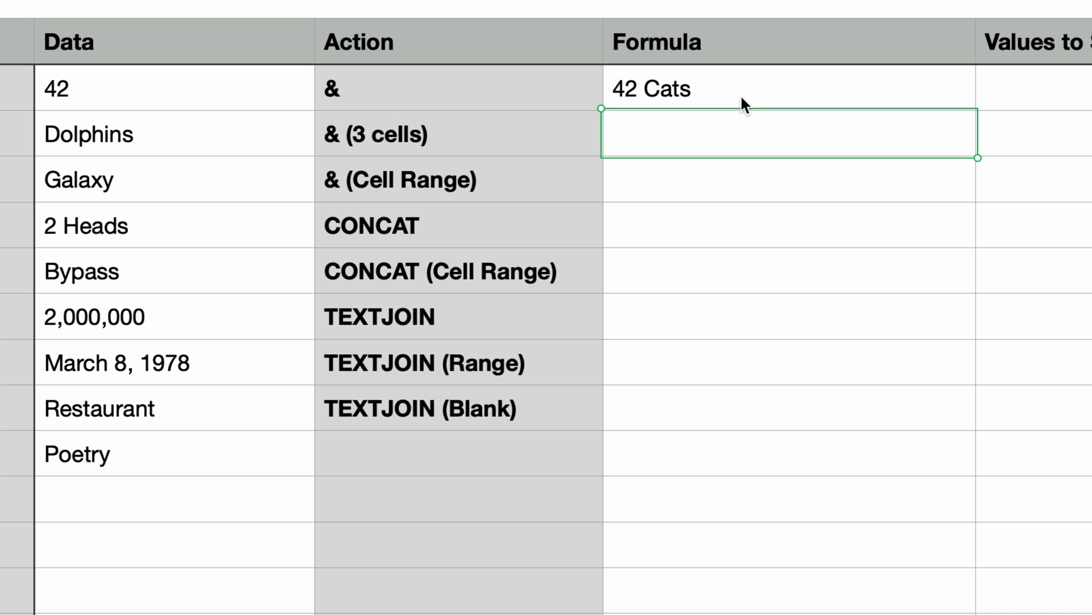
Step: Enter =B2&B3&B8 in D3 to join 42, Dolphins and March 8, 1978
key(equal)
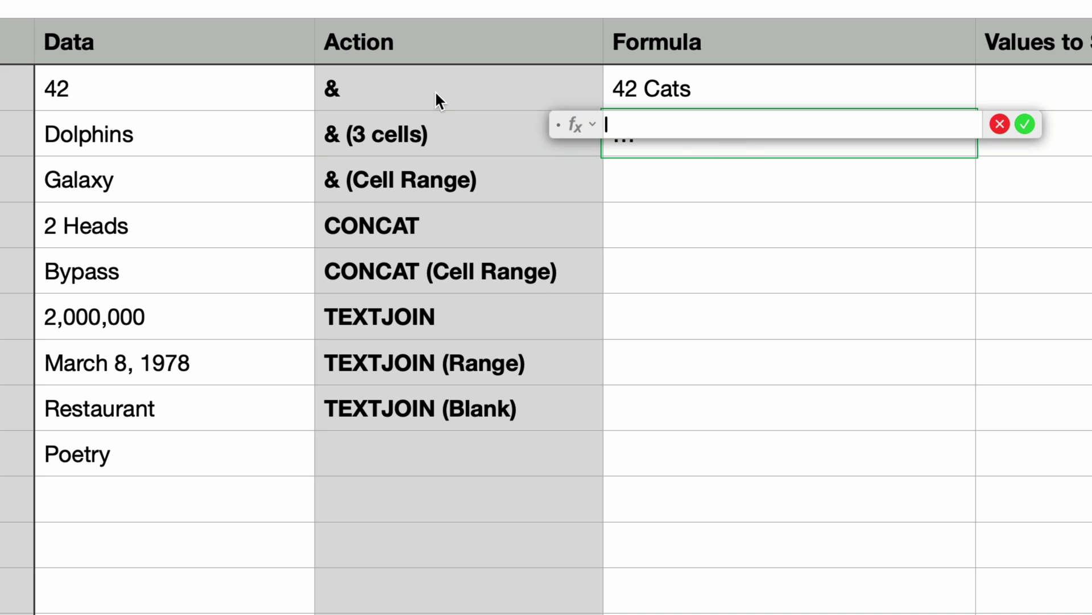
click(214, 80)
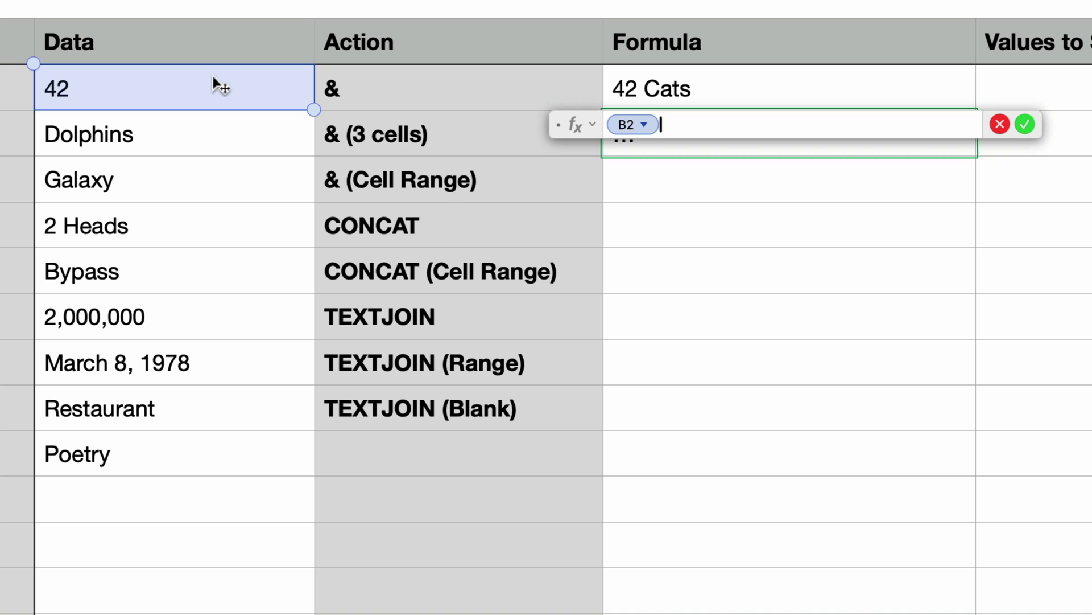
text(&)
click(200, 148)
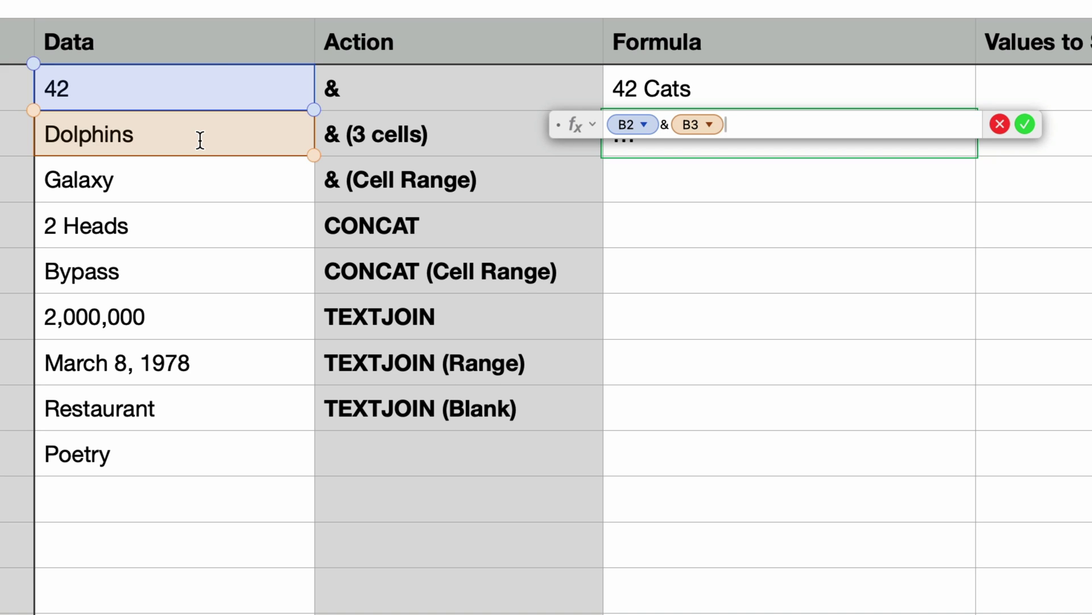
text(&)
click(223, 364)
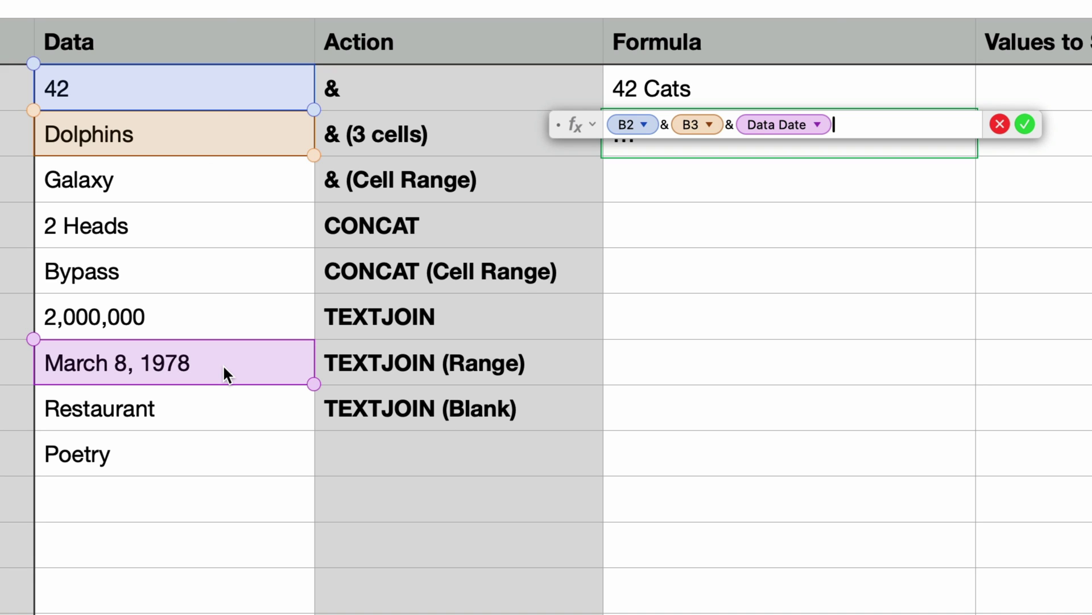
key(Return)
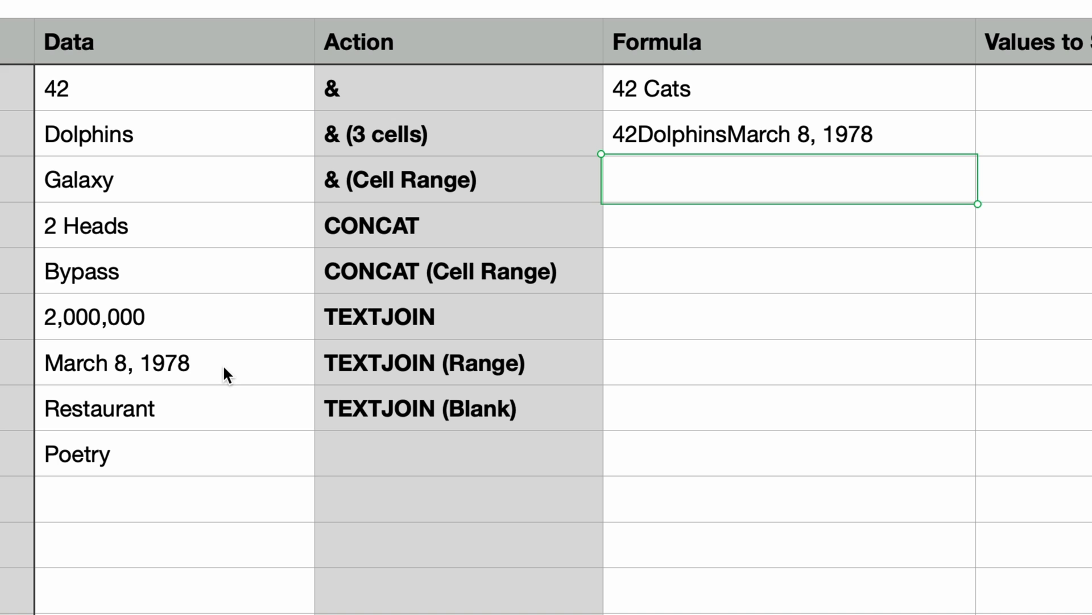
Step: Insert &" "& between the references so D3 reads 42 Dolphins March 8, 1978
double_click(757, 136)
click(674, 124)
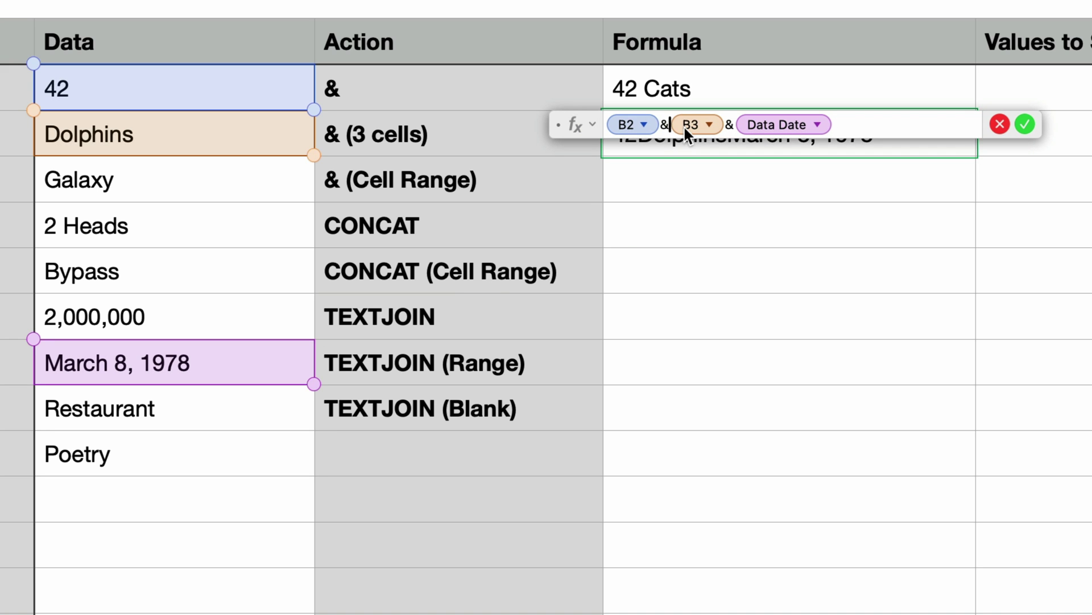
text(" "&)
click(762, 124)
text(" "&)
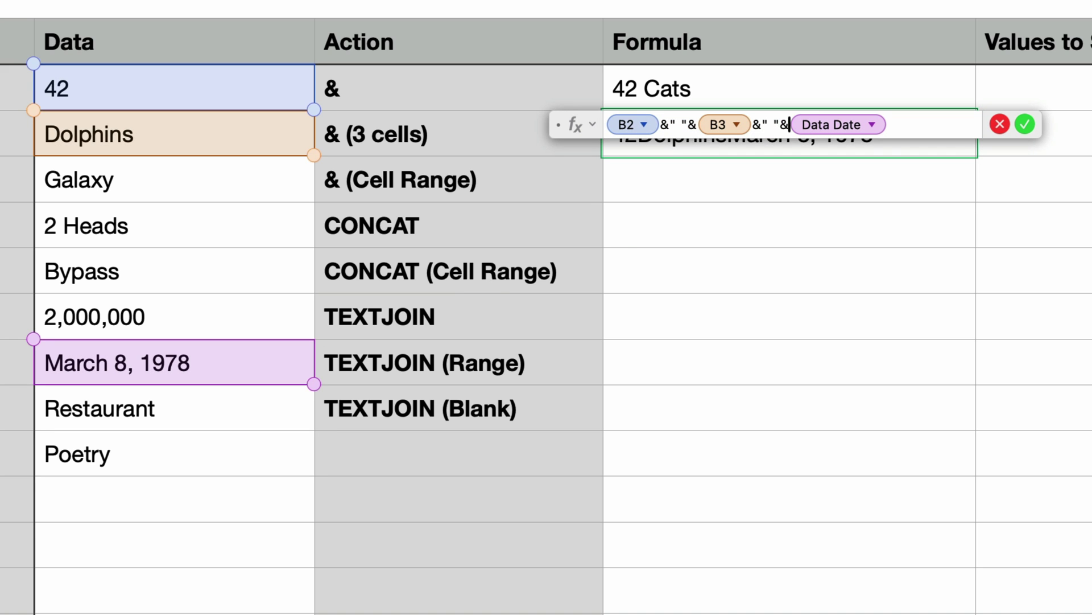
key(Return)
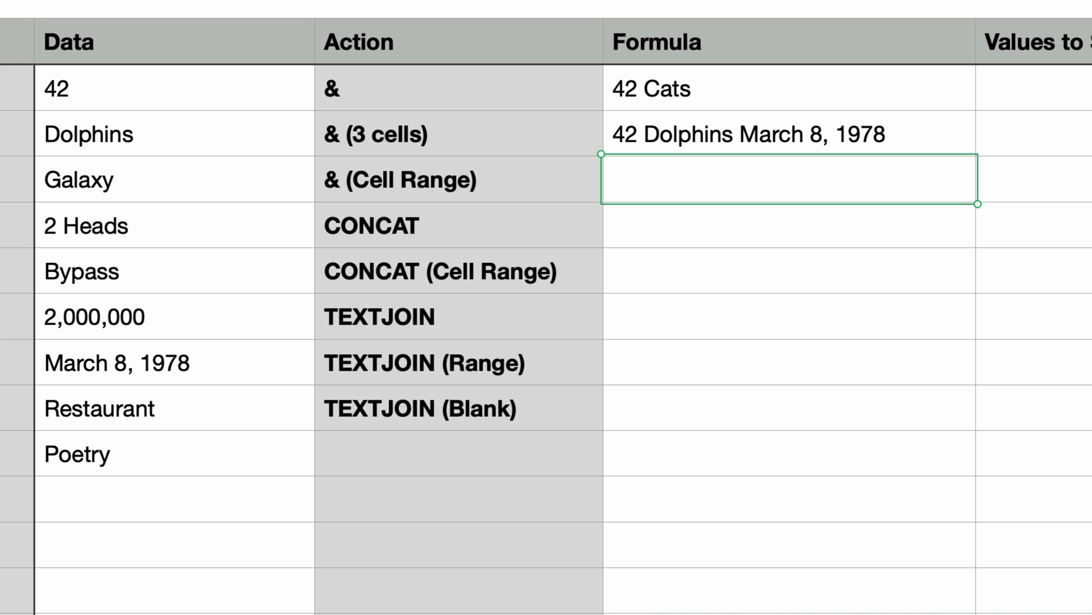
Step: Enter =B2&B6:B10 in D4 and inspect the range error it produces
key(=)
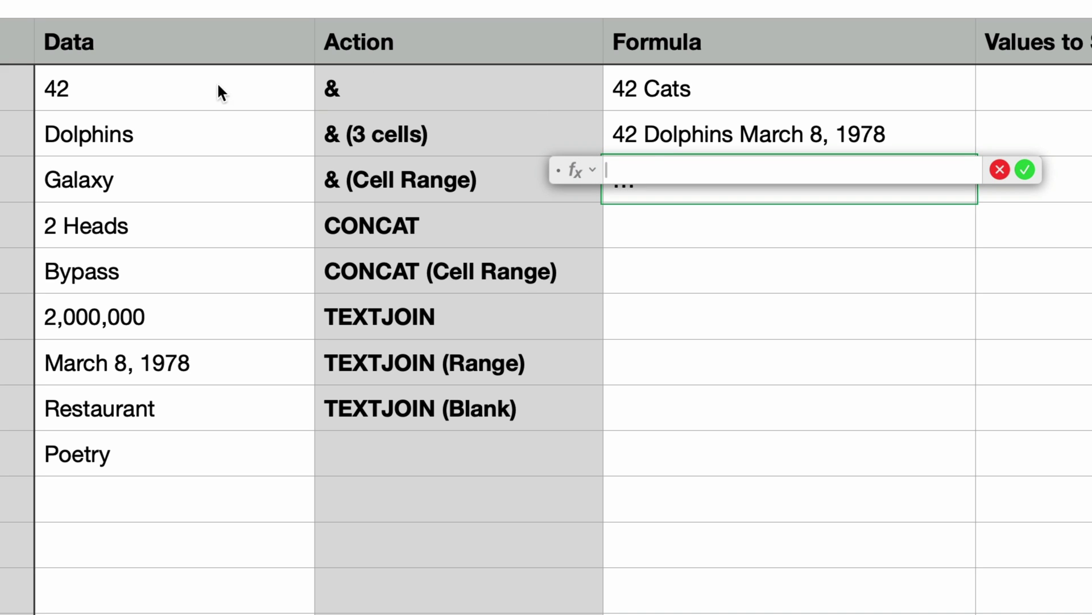
click(198, 89)
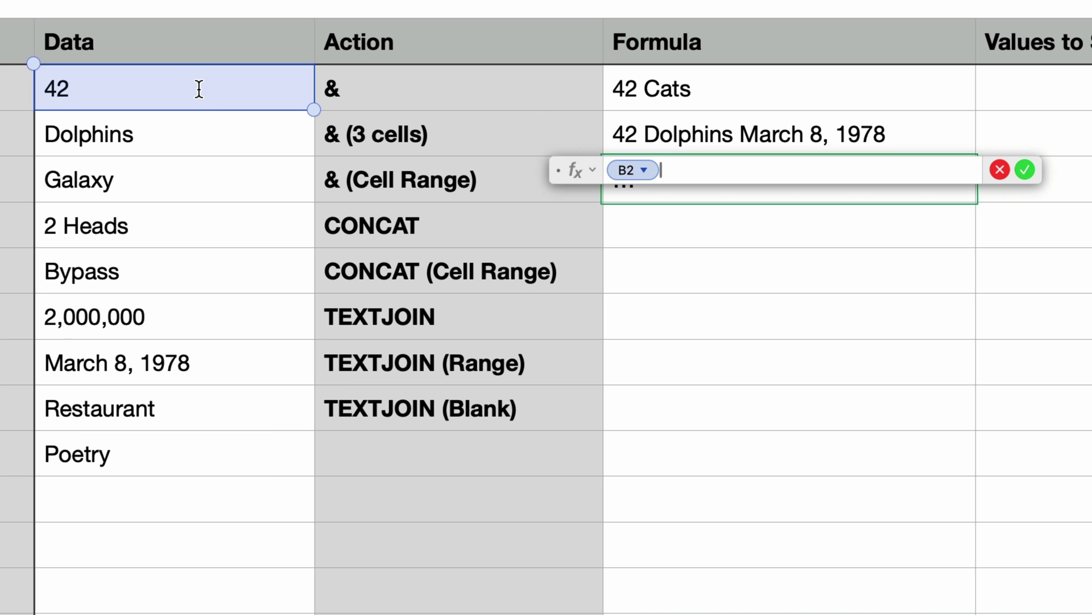
text(&)
click(221, 278)
drag(314, 293, 284, 450)
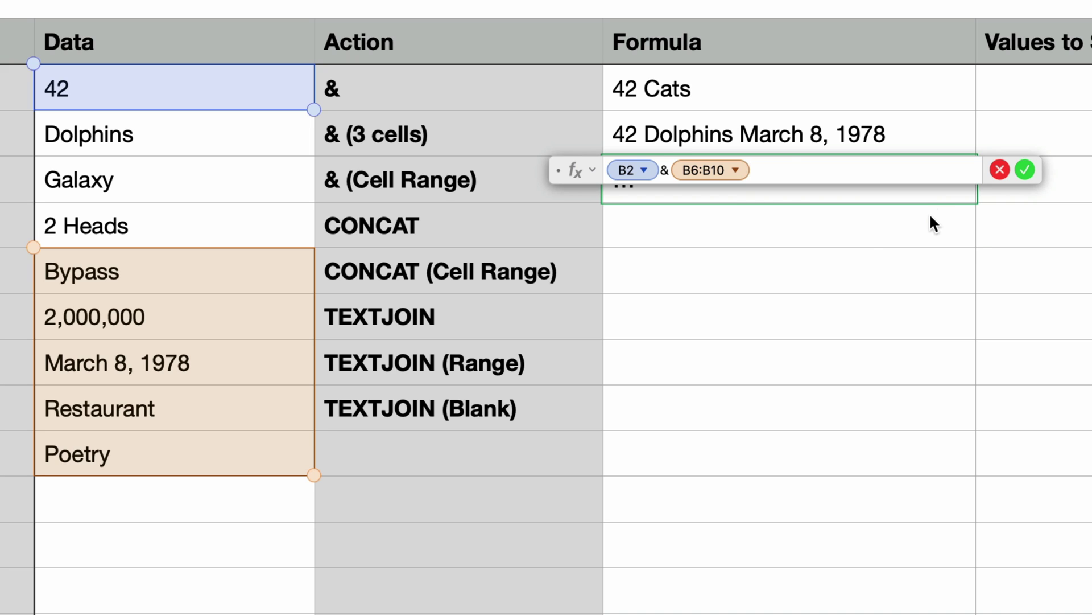
key(Return)
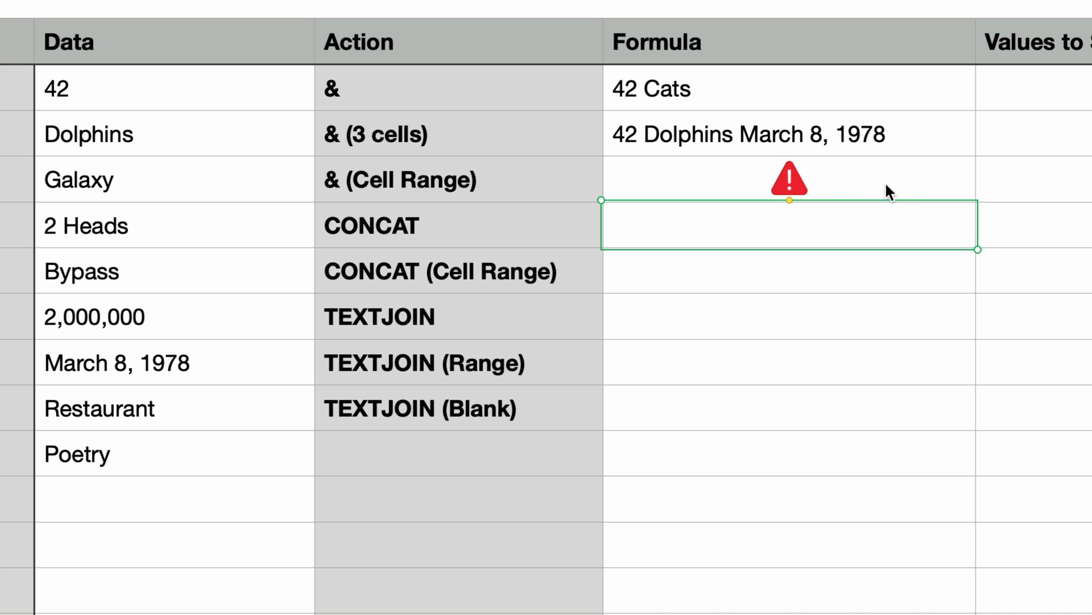
click(794, 183)
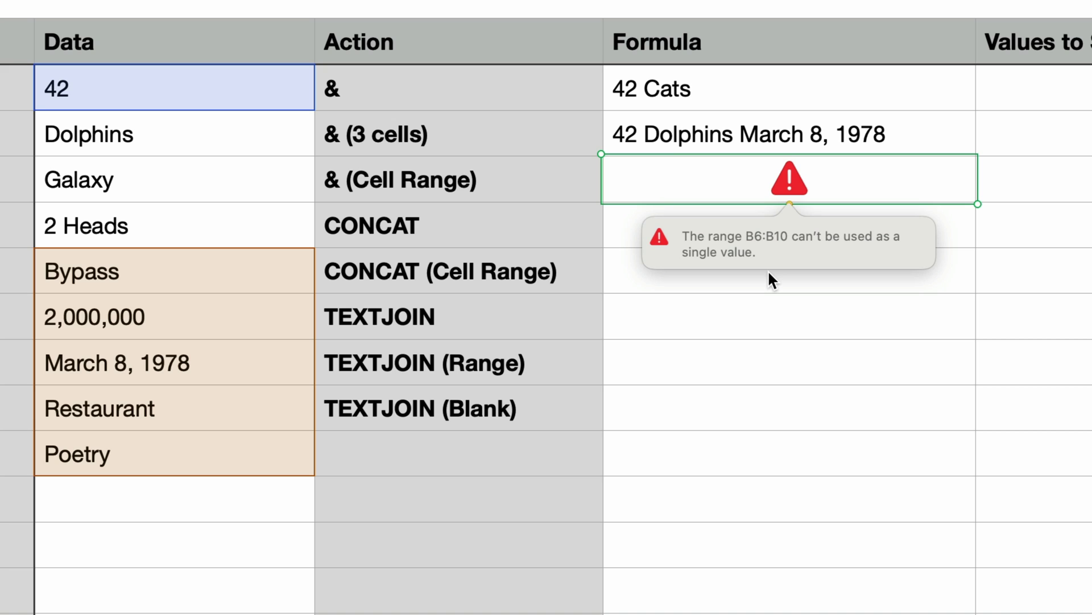
click(615, 230)
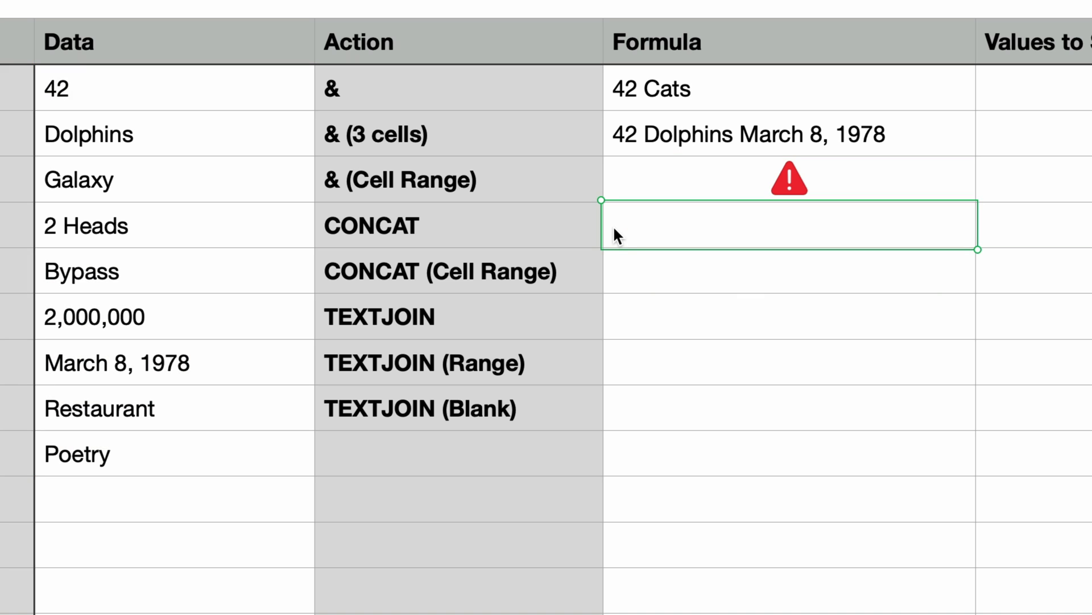
Step: Enter =CONCAT(B2,B3,B4) in D5 to show 42DolphinsGalaxy
key(equal)
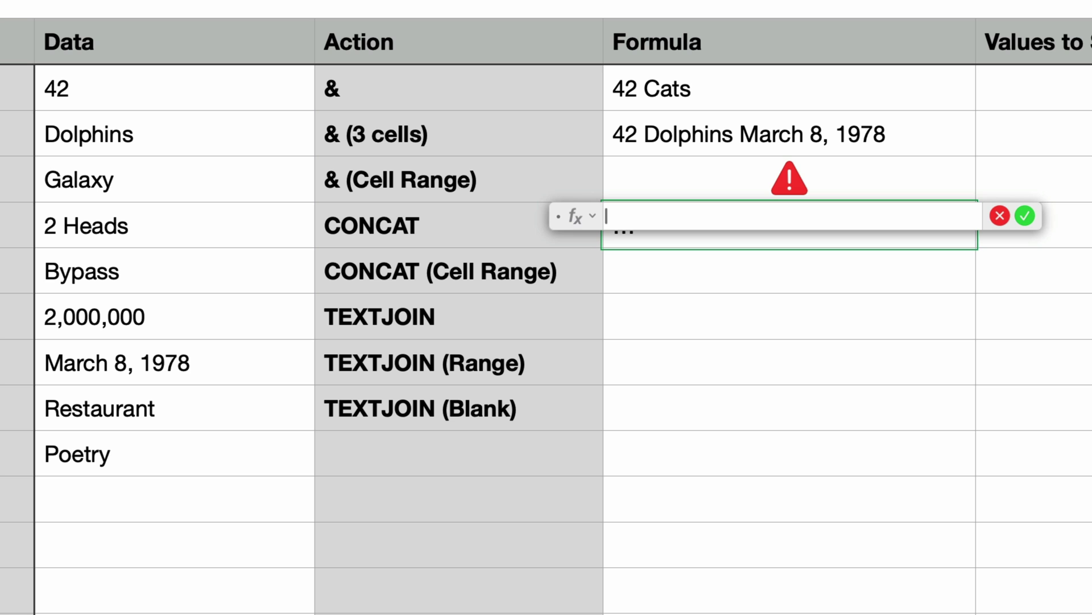
text(concat)
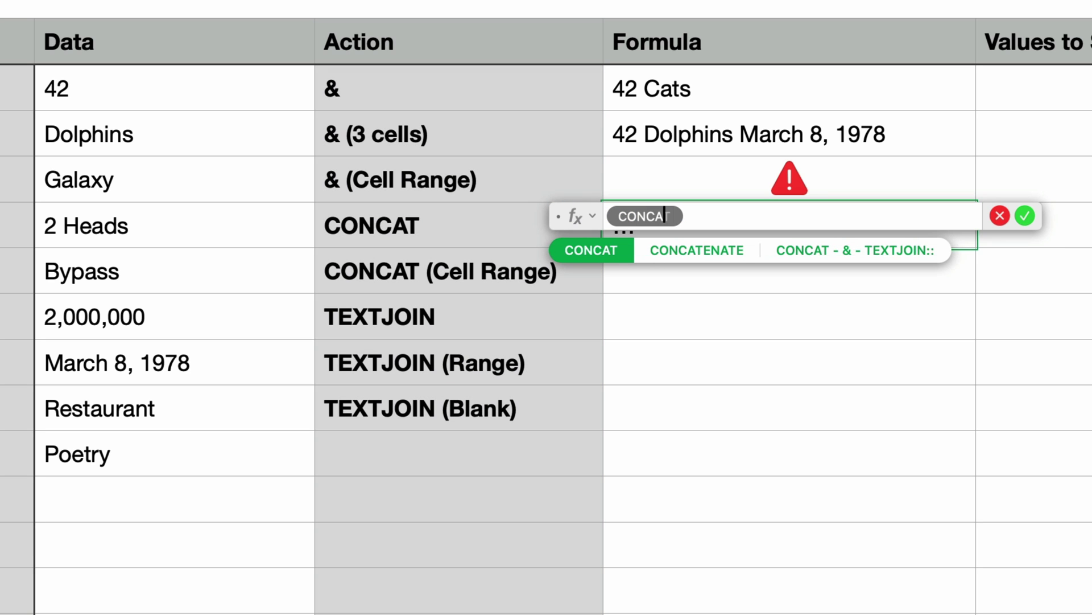
key(Return)
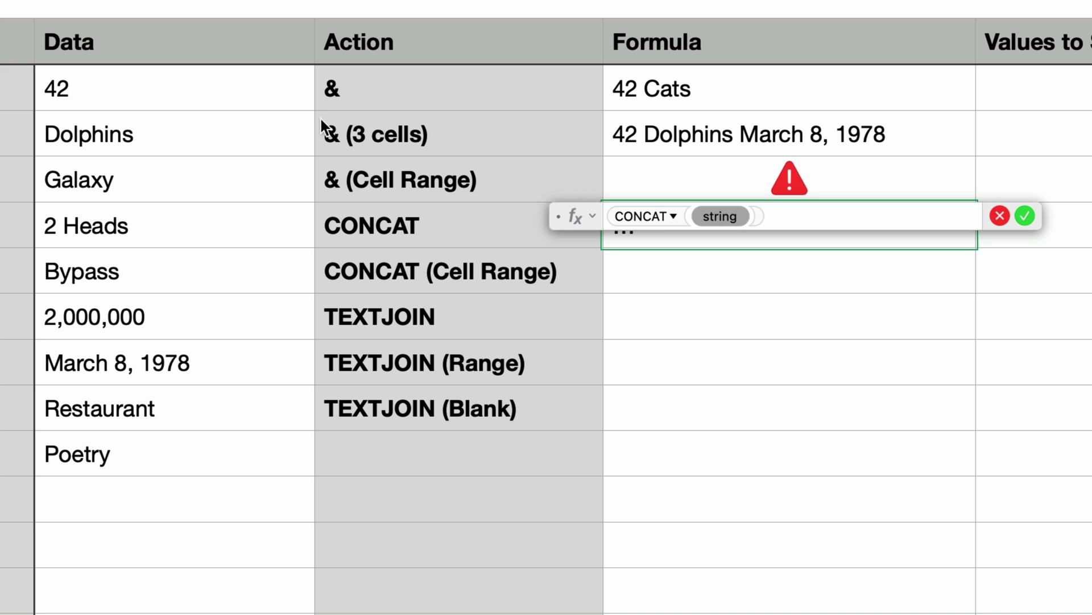
click(235, 87)
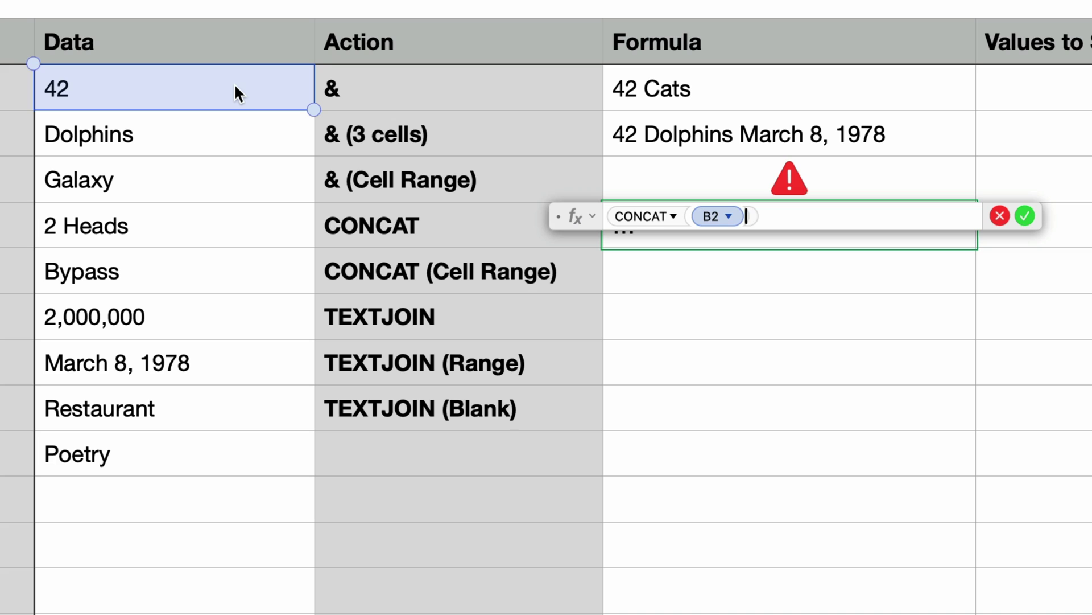
text(,)
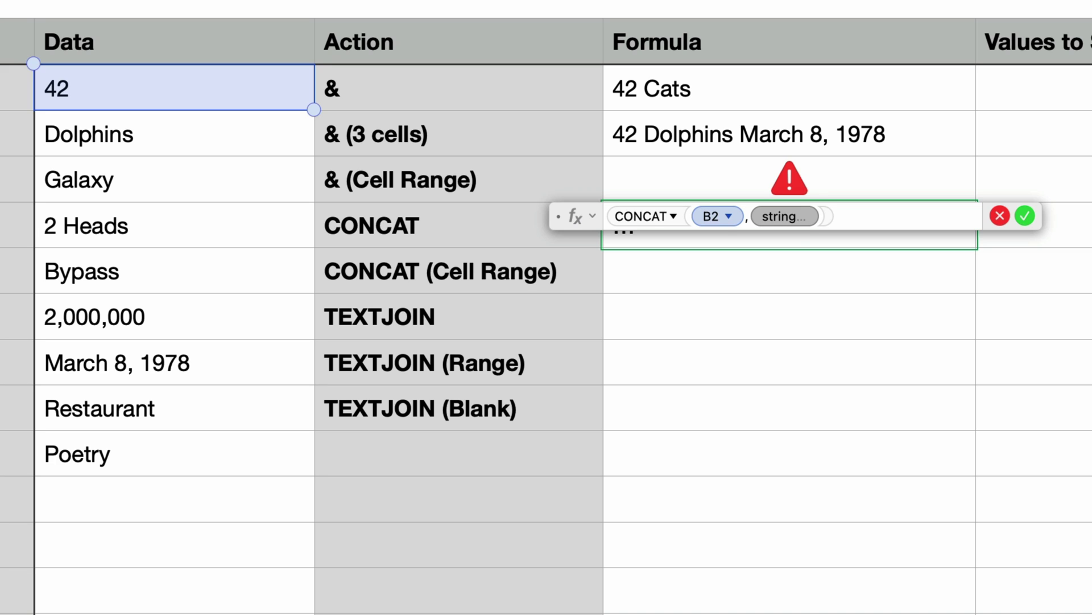
click(221, 129)
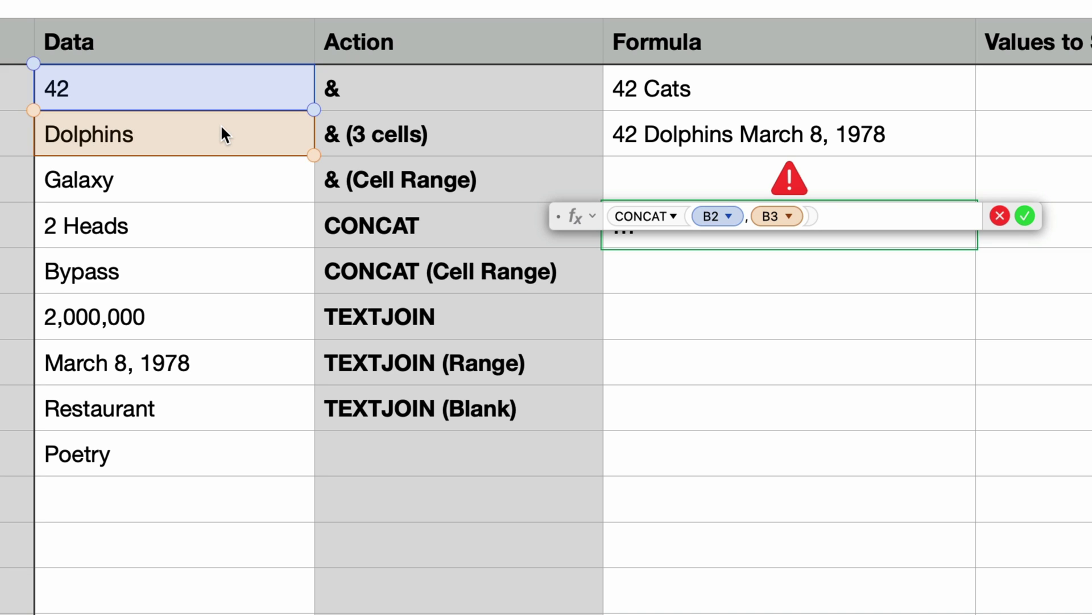
text(,)
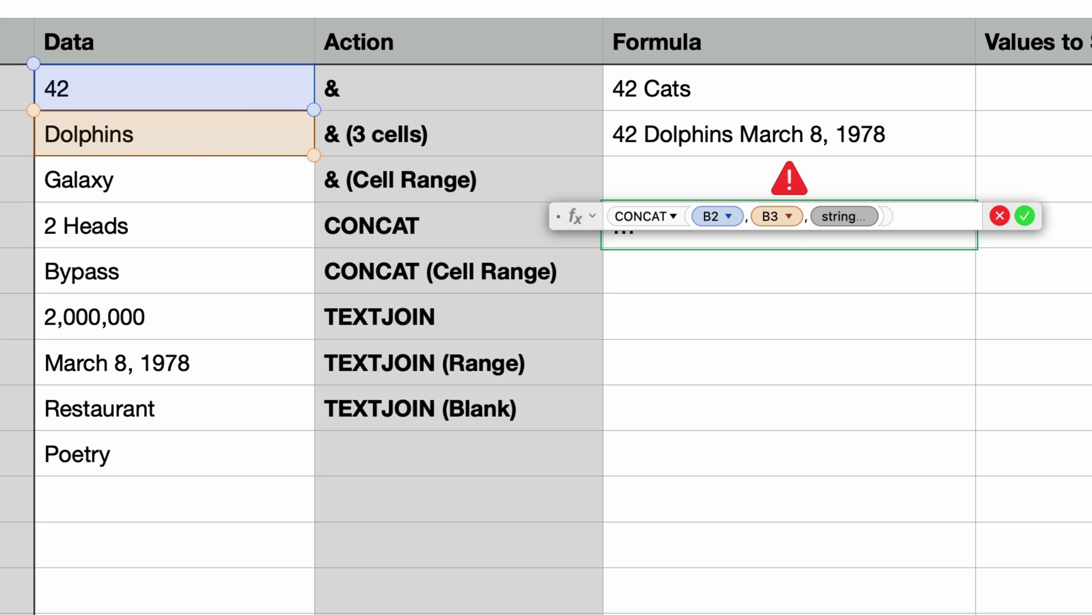
click(185, 189)
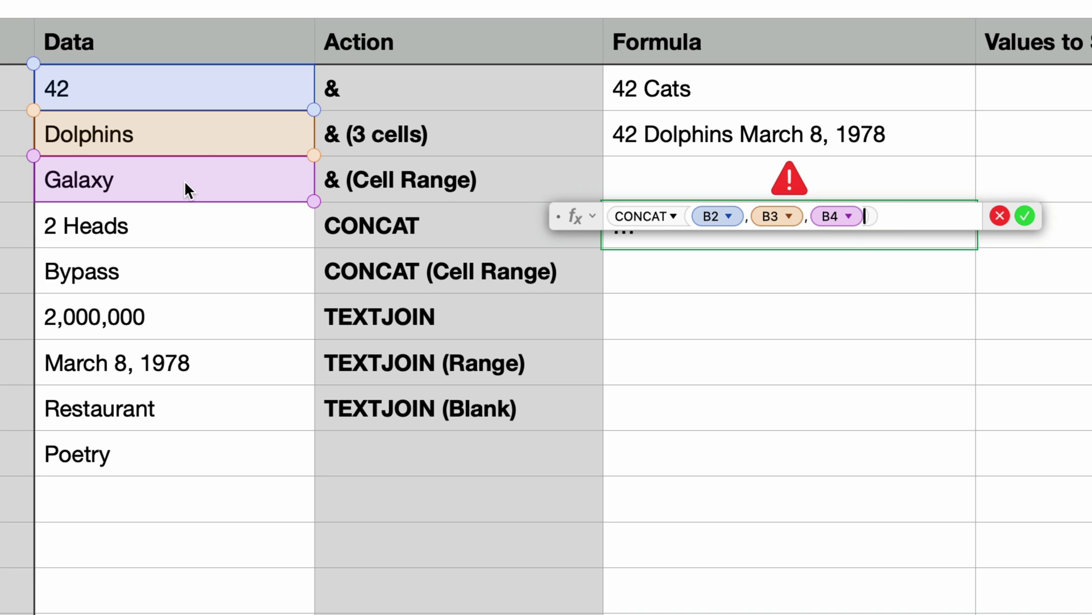
key(Return)
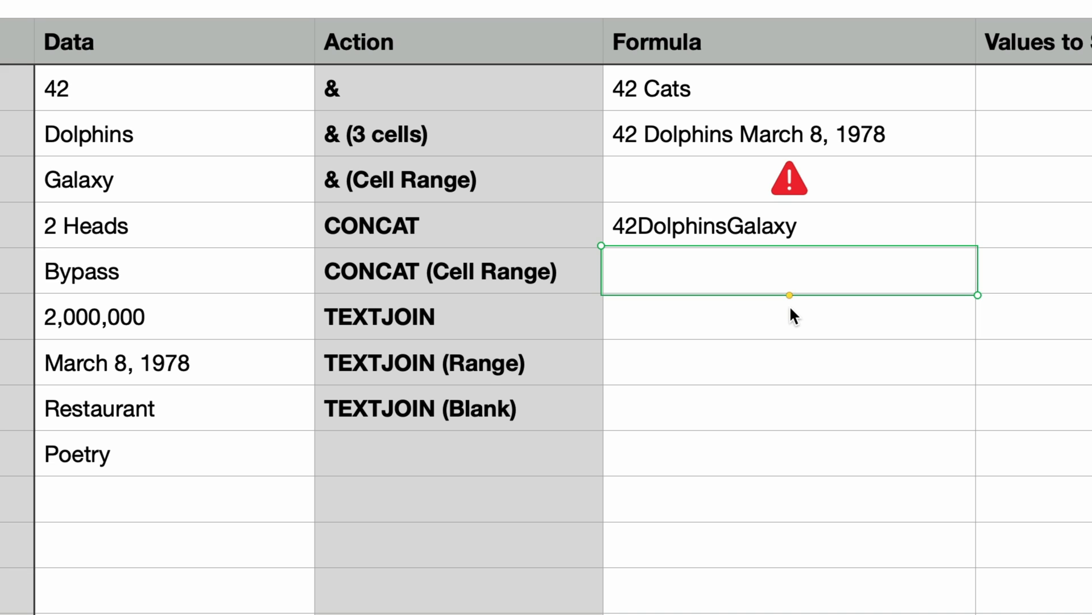
Step: Add " " arguments between B2, B3 and B4 in the CONCAT formula to space the words
click(793, 224)
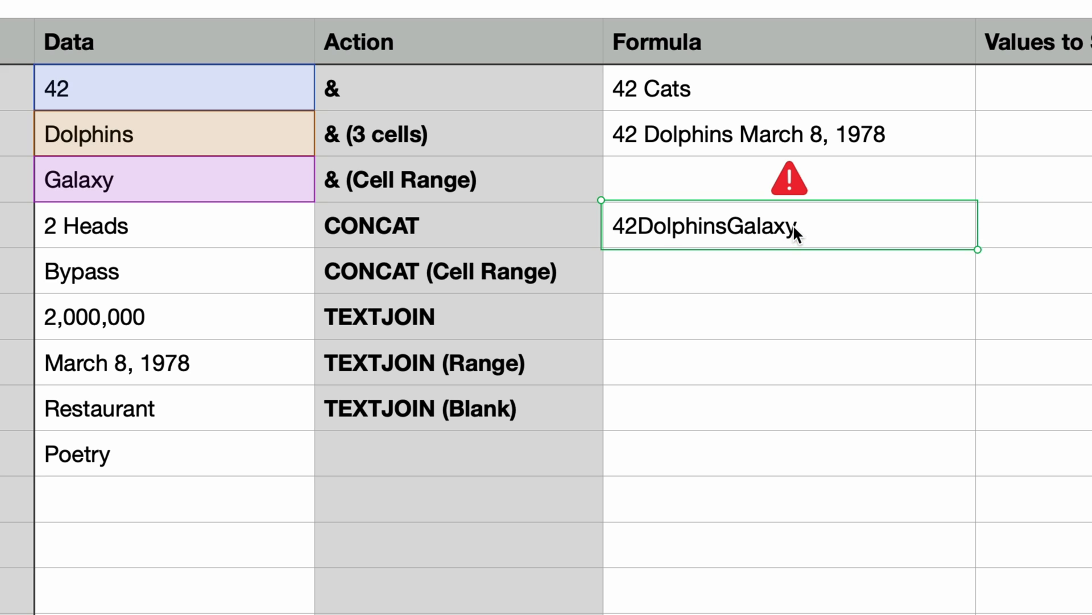
click(793, 224)
click(750, 217)
text(" ",)
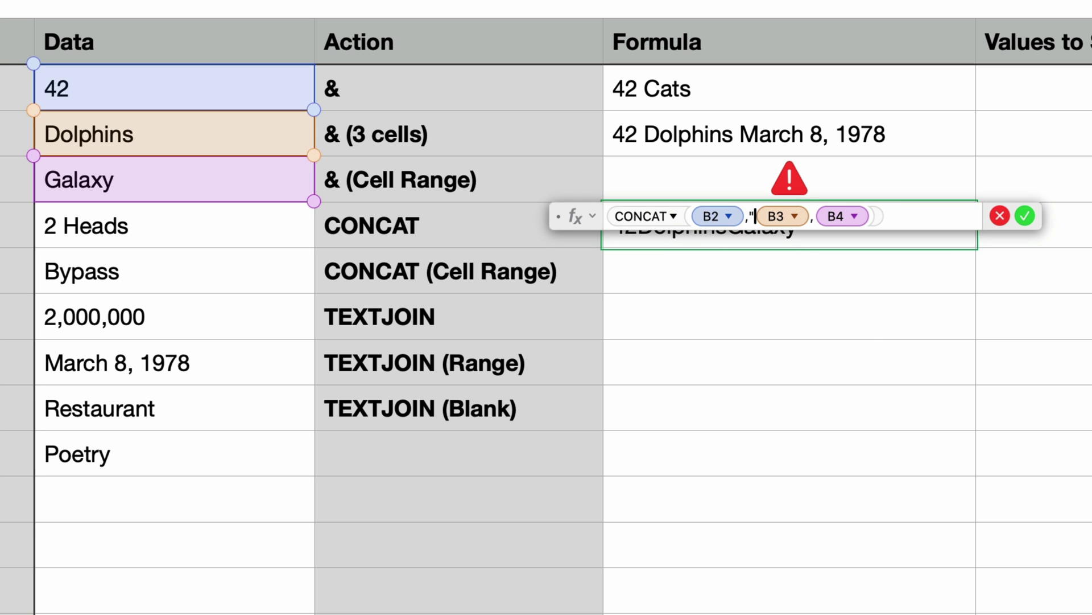
key(Right)
key(Right)
text(" ",)
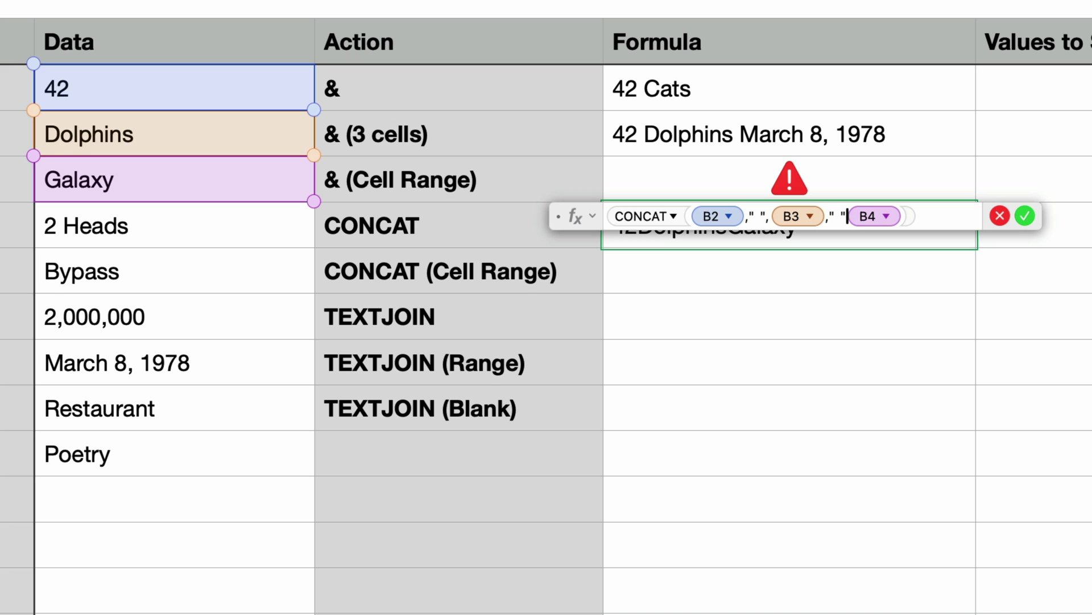
key(Return)
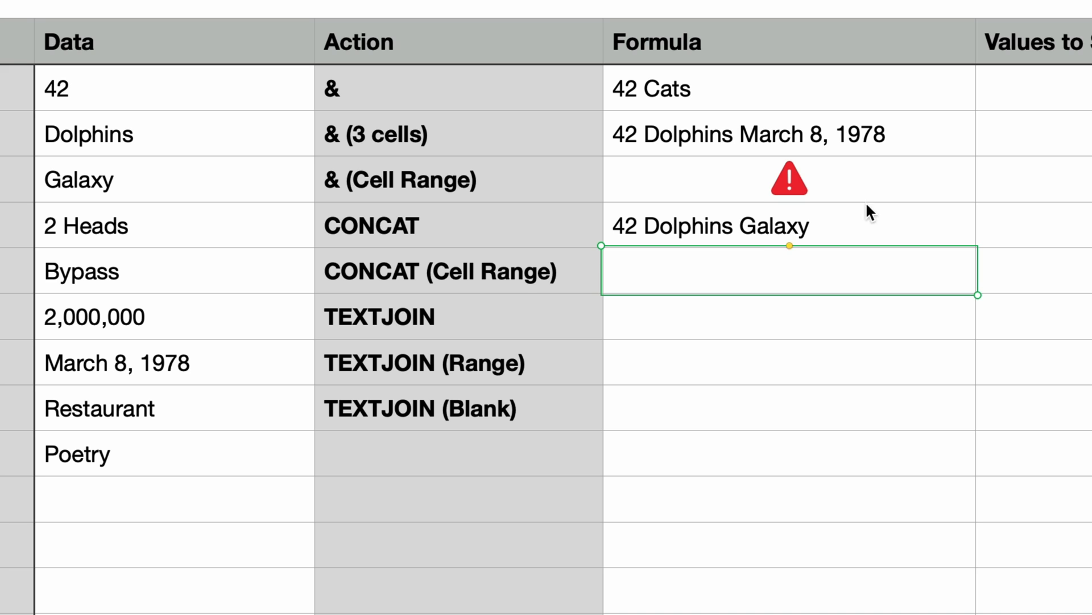
Step: Rewrite the formula as =CONCAT(B2&" ",B3&" ",B4) showing 42 Dolphins Galaxy
click(724, 225)
click(722, 224)
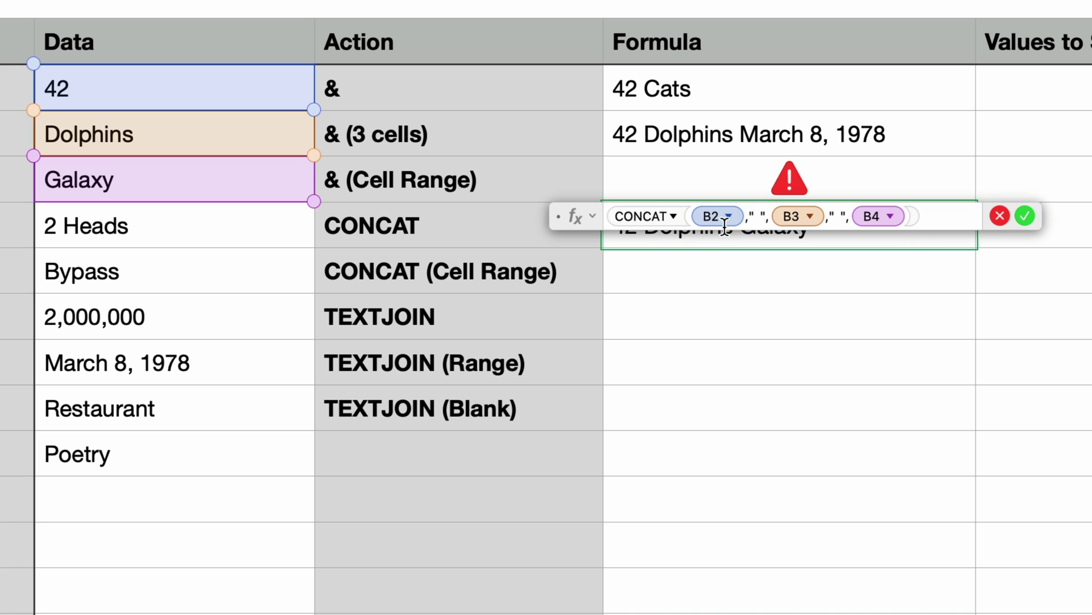
key(BackSpace)
key(BackSpace)
key(BackSpace)
key(BackSpace)
key(BackSpace)
key(Delete)
key(Delete)
key(Delete)
key(Delete)
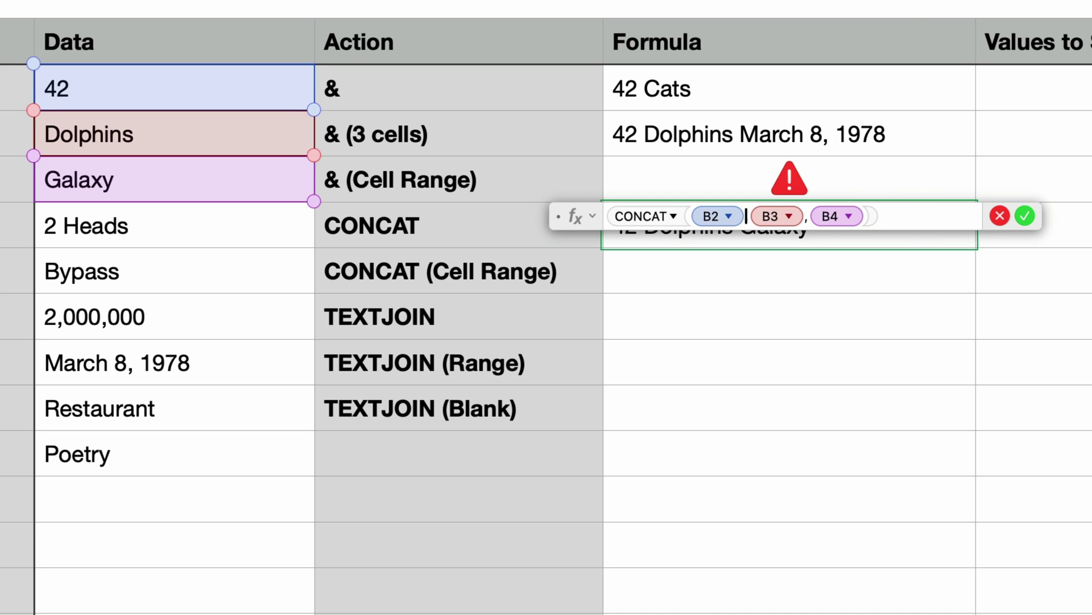
text(&,)
key(BackSpace)
text(" ",)
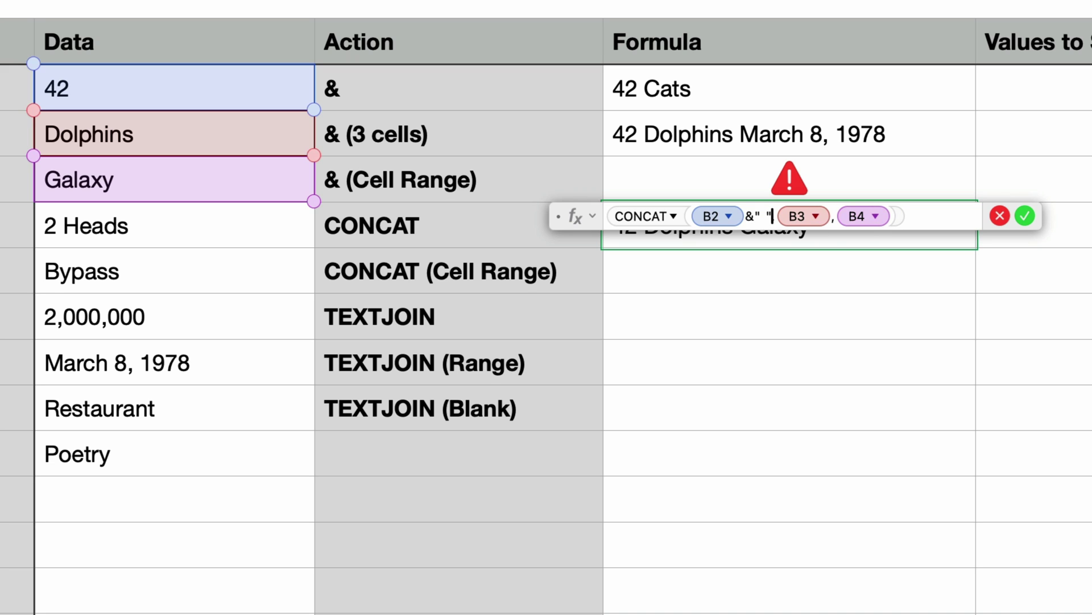
key(Right)
key(BackSpace)
text(&" ")
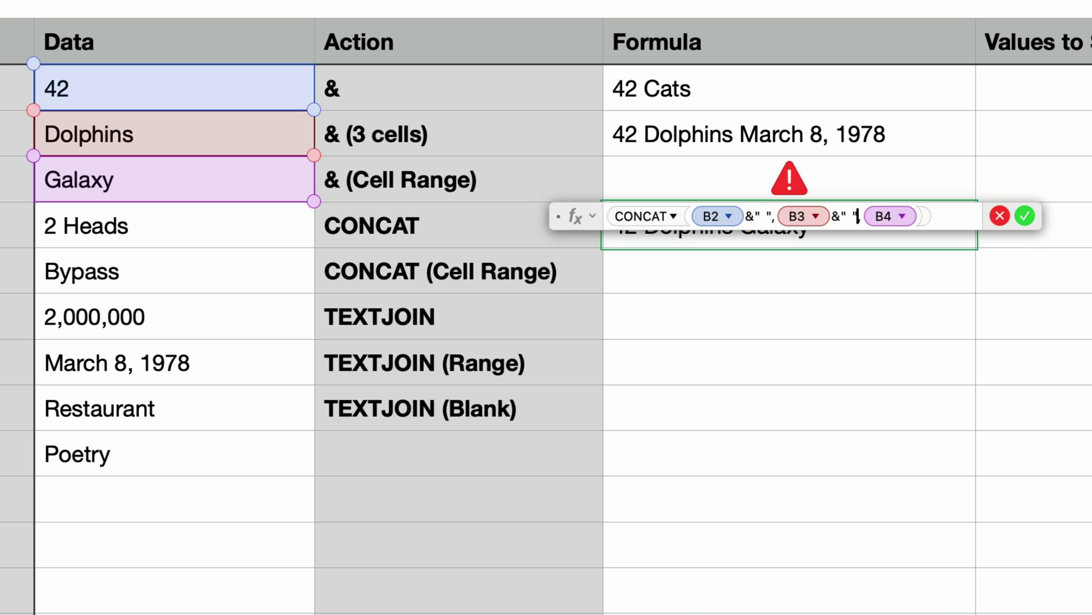
text(,)
key(Return)
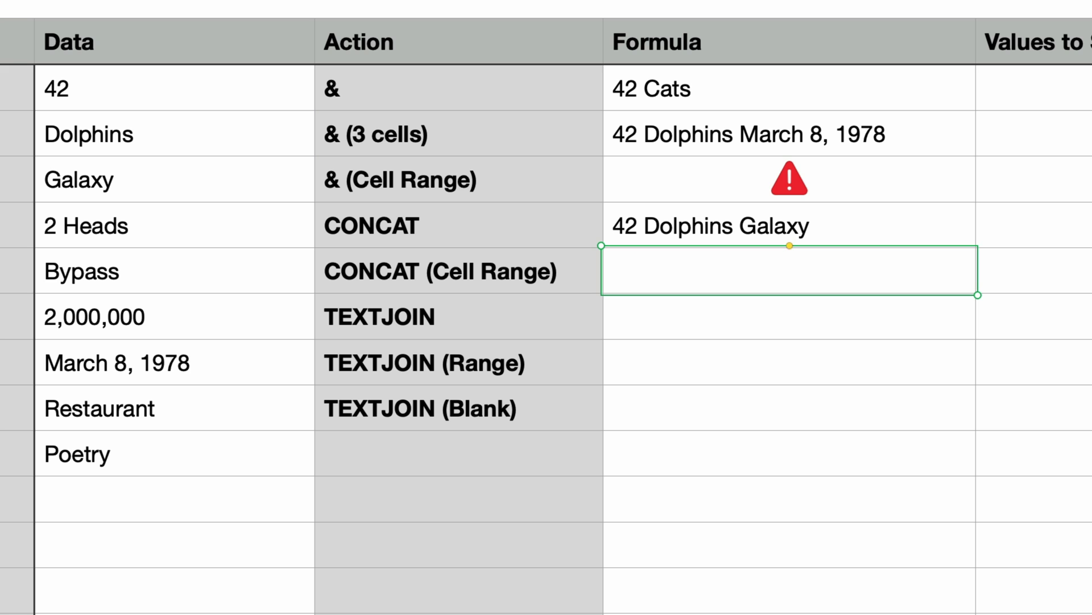
Step: Enter =CONCAT(B2:B10) in the CONCAT (Cell Range) row to join all nine Data values
text(=)
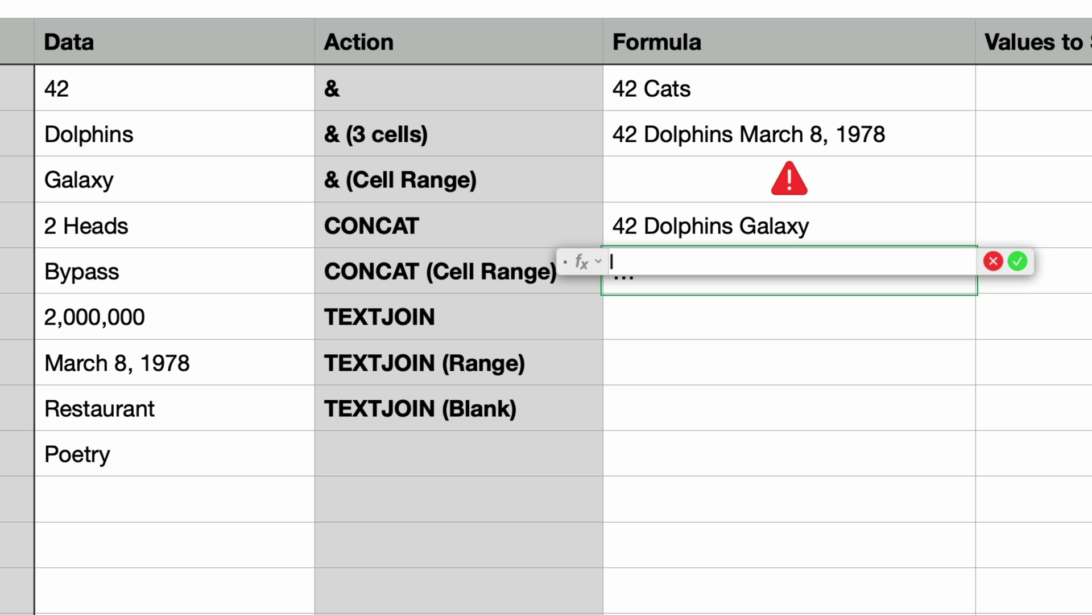
text(CONCAT)
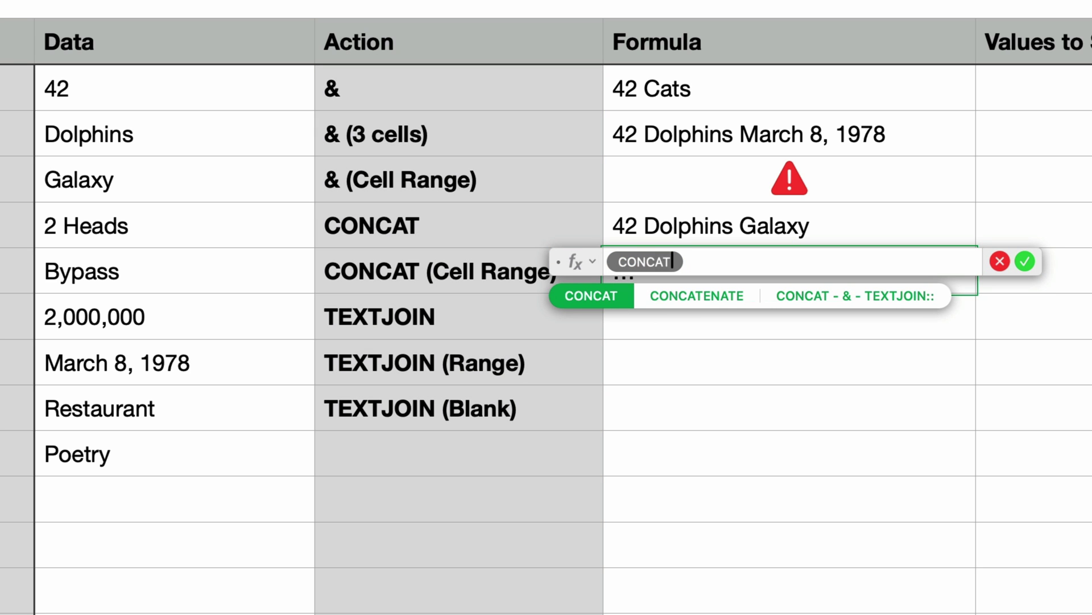
key(Return)
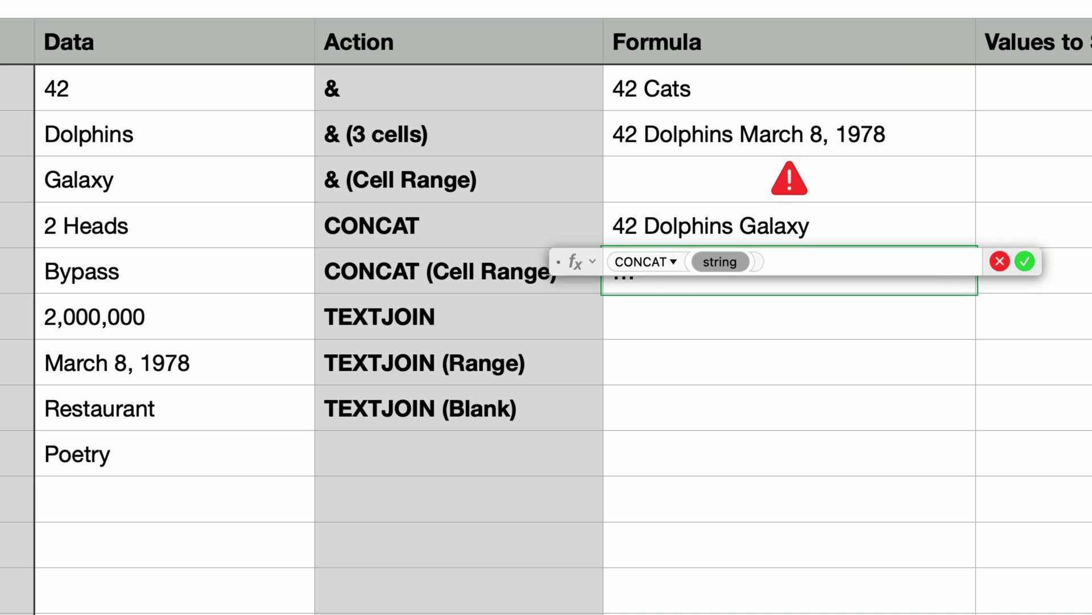
click(285, 94)
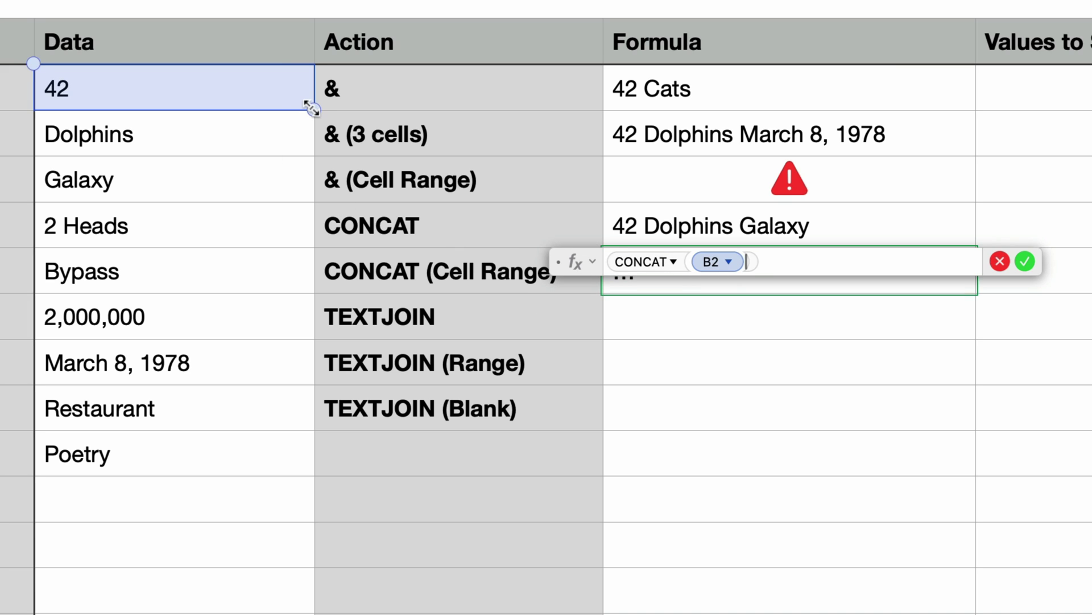
drag(310, 107, 271, 462)
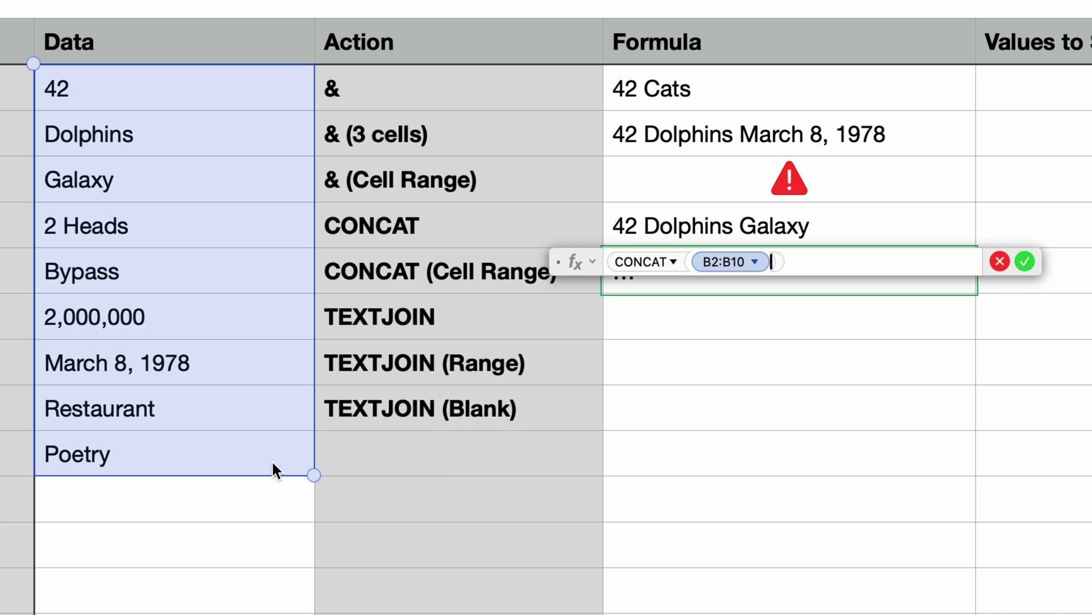
key(Return)
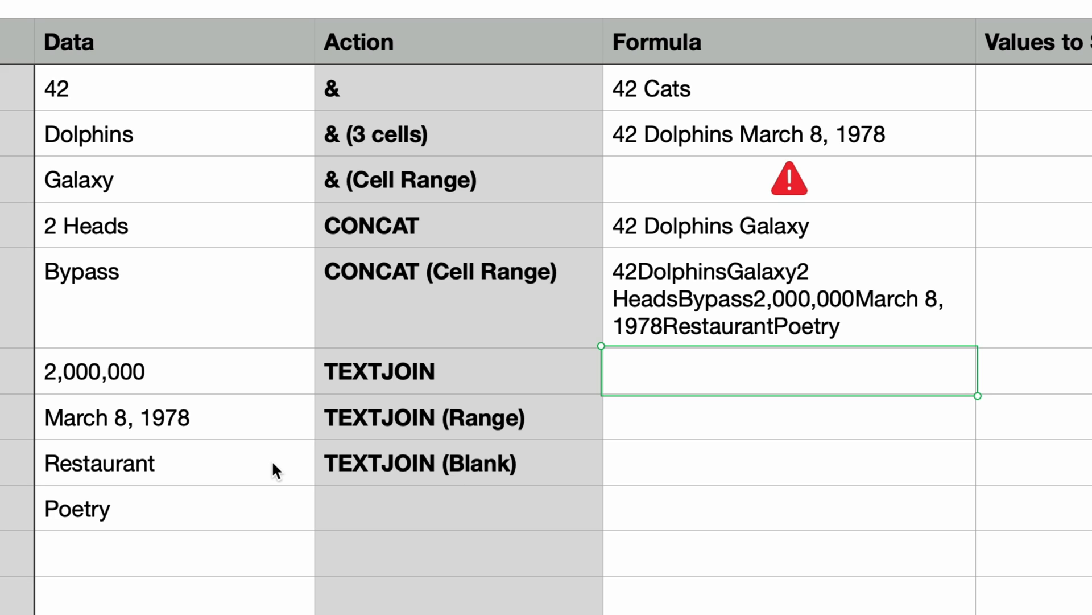
Step: Enter =TEXTJOIN(" ",TRUE,B2,"Cats") in the TEXTJOIN row so it shows 42 Cats
text(=TE)
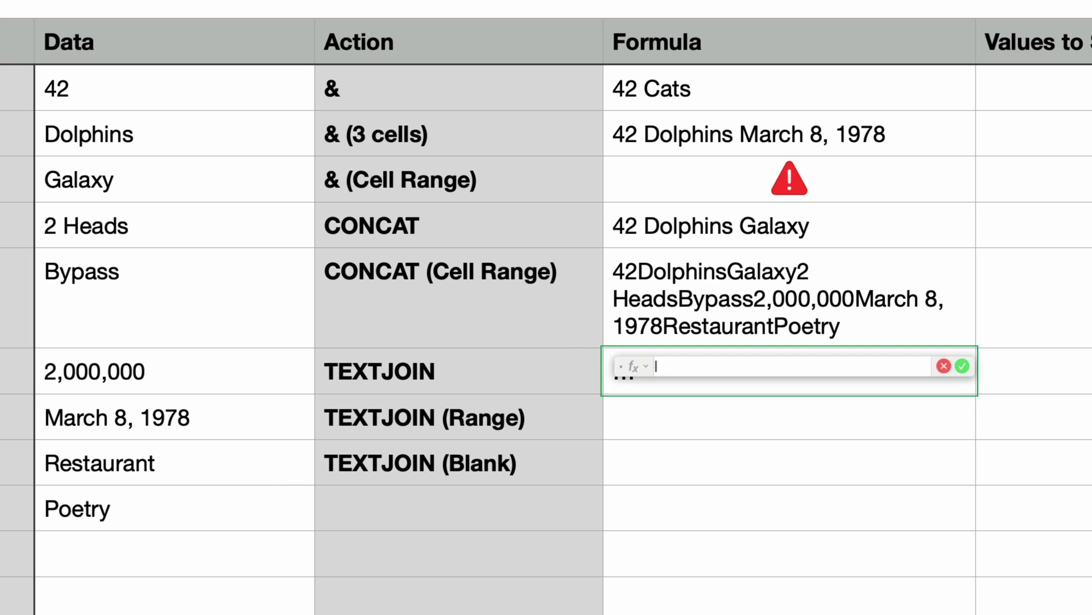
text(XTJOIN()
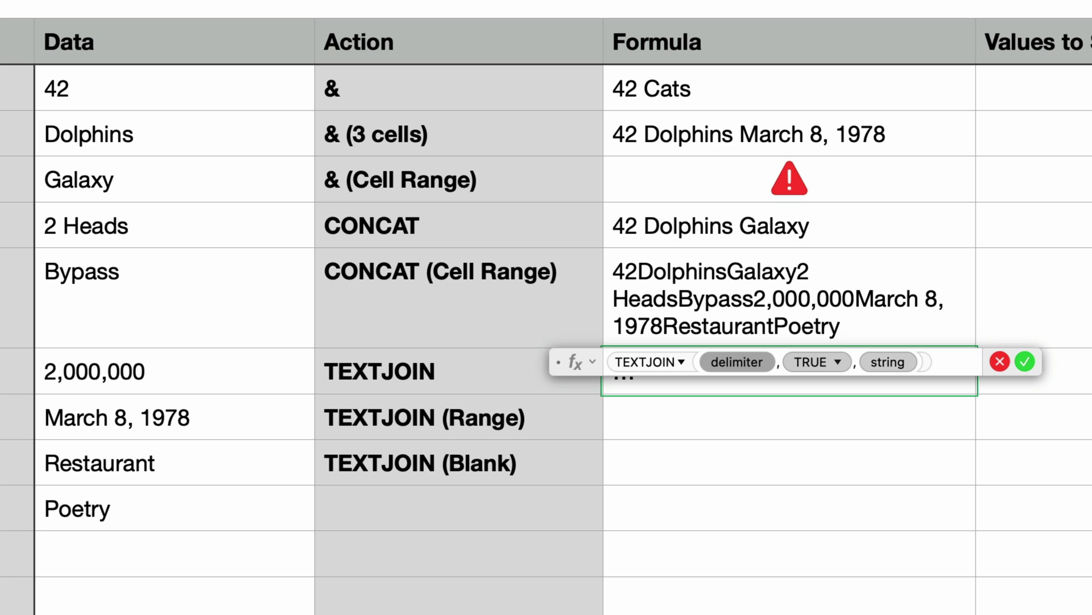
text(" ")
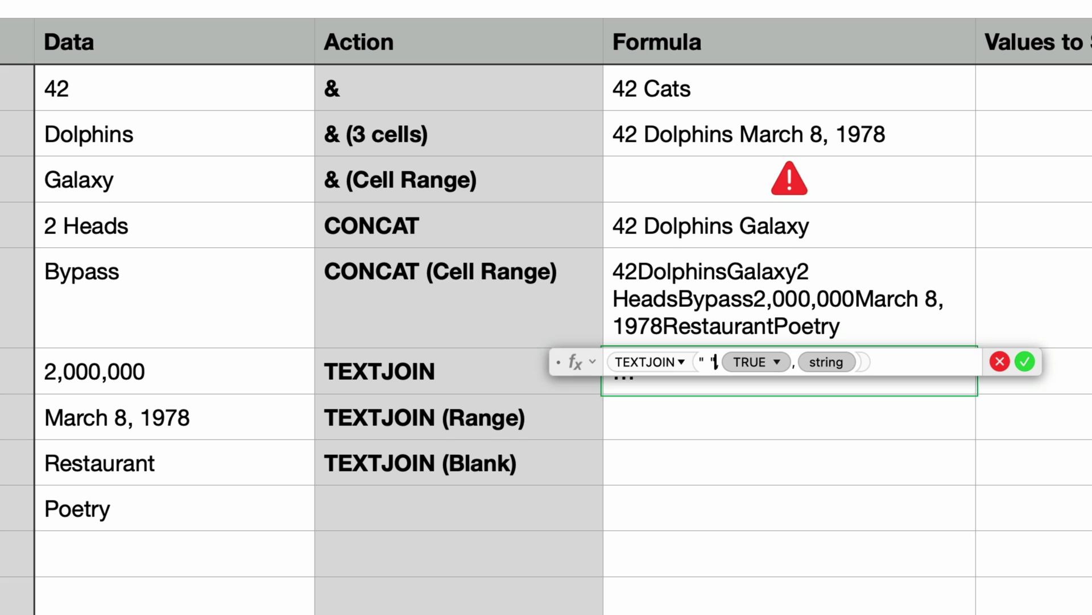
text(,)
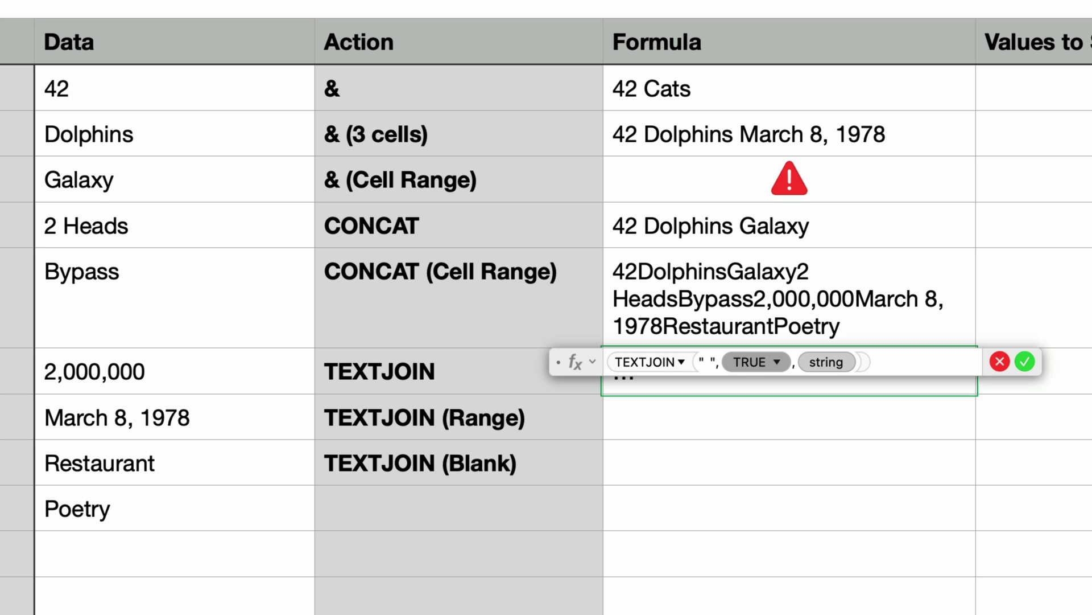
click(826, 362)
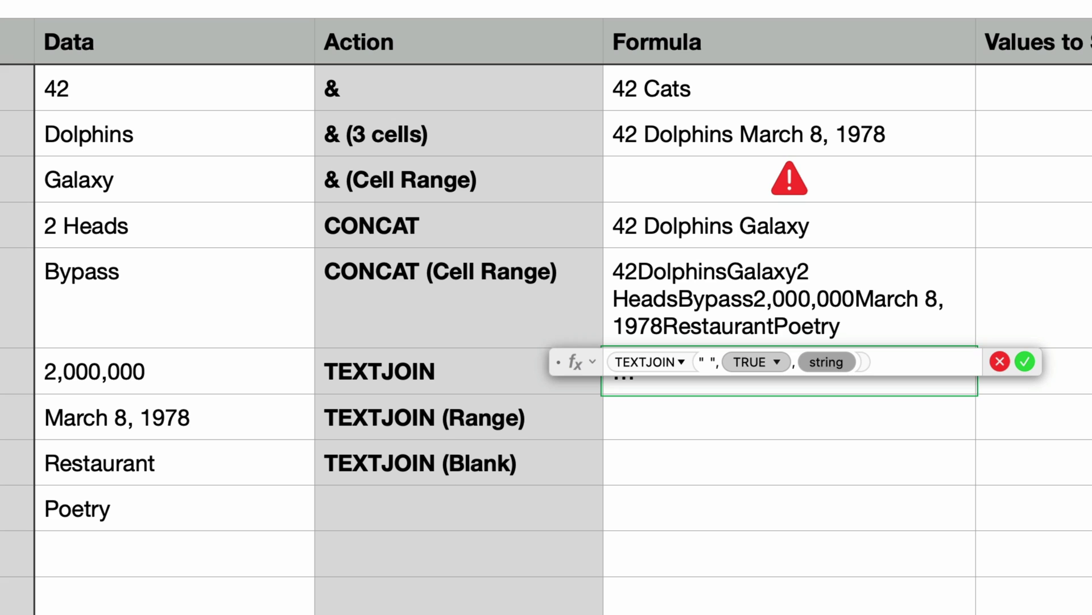
click(159, 87)
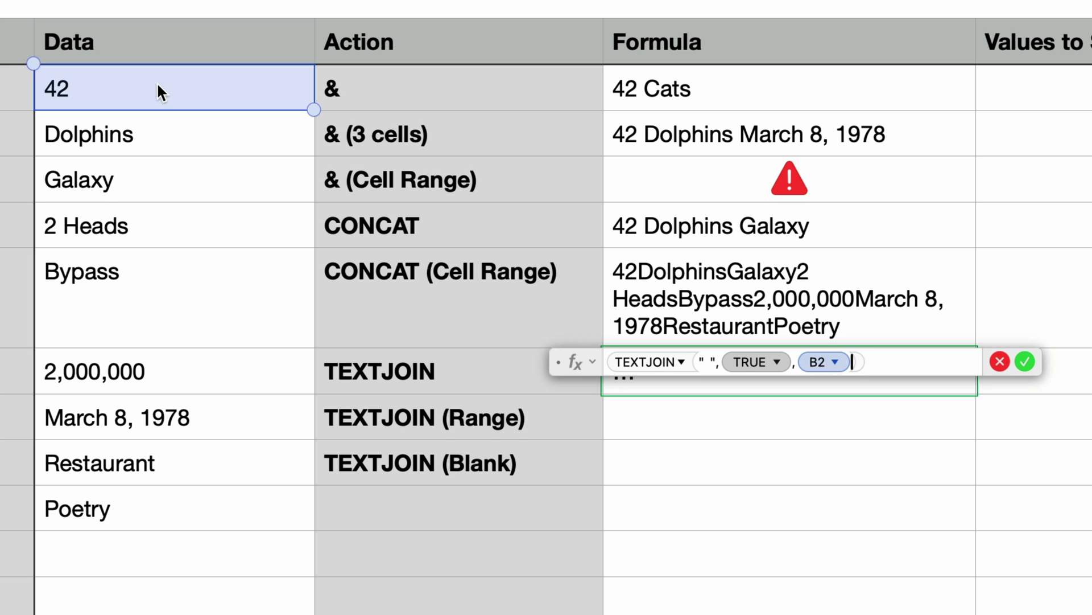
text(,)
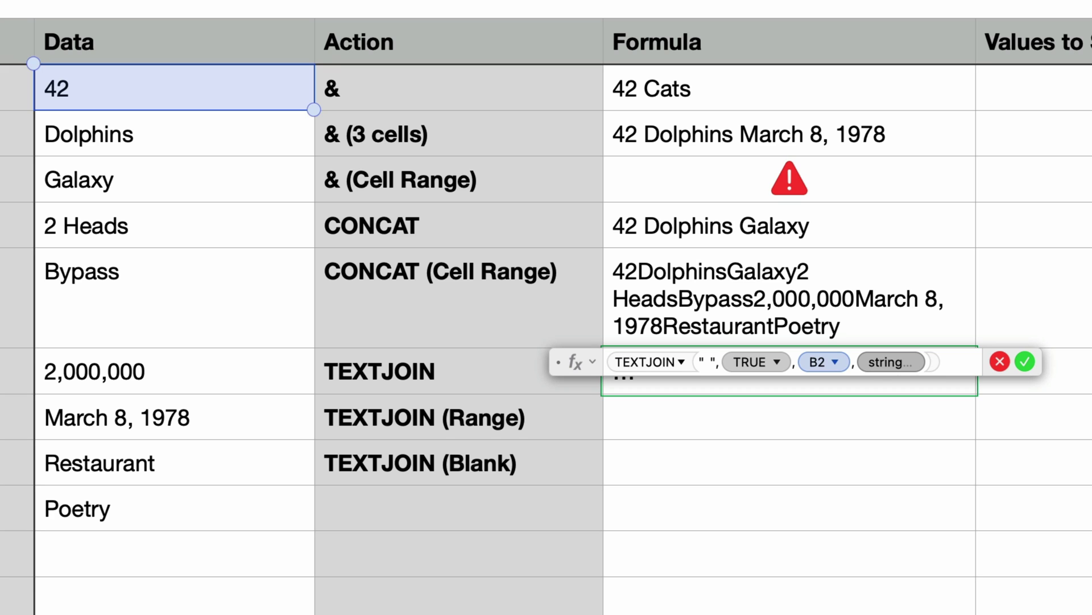
text("Cats")
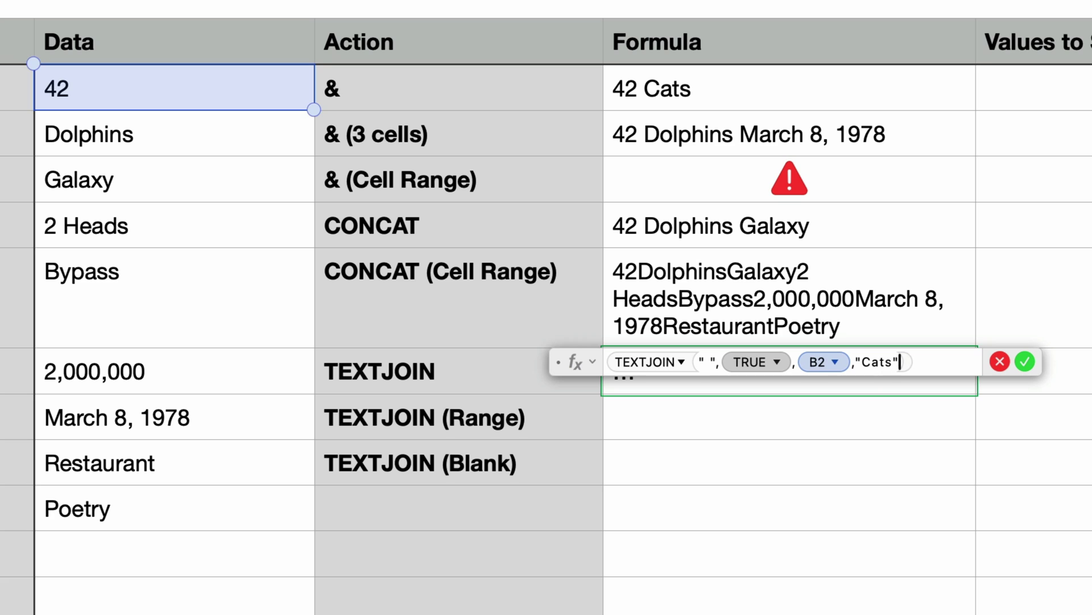
key(Return)
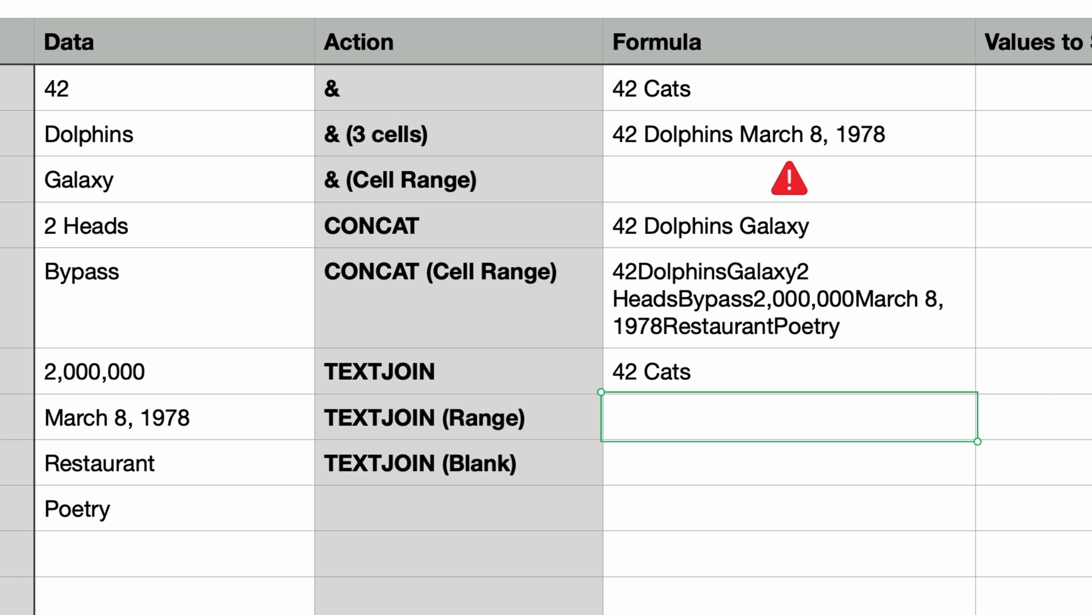
Step: Enter =TEXTJOIN(" ",TRUE,B2:B10) in the TEXTJOIN (Range) row, listing all Data values spaced
key(equal)
text(TEXT)
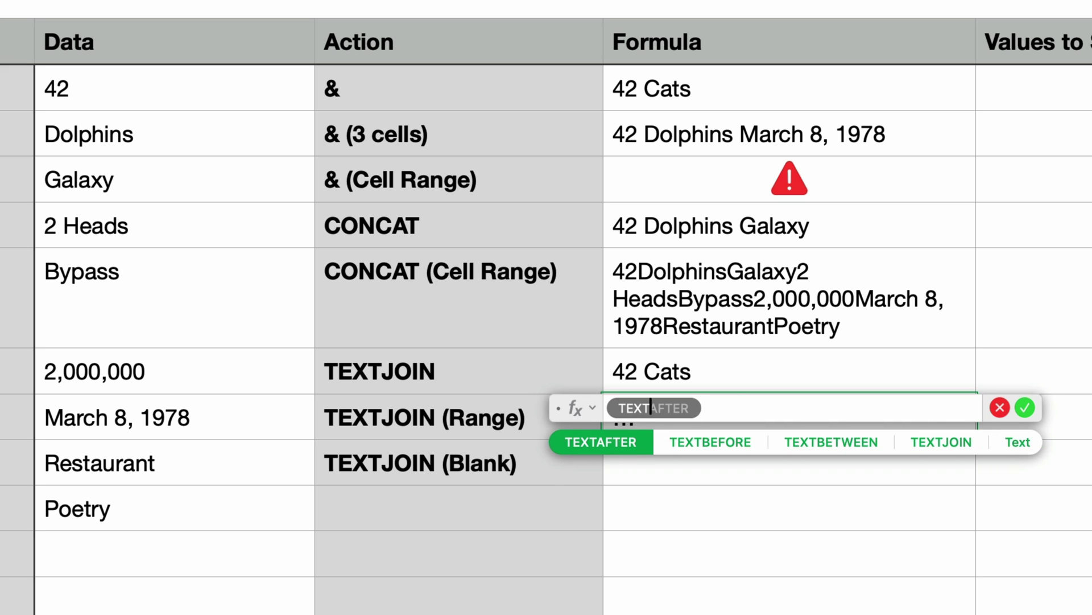
text(JOIN()
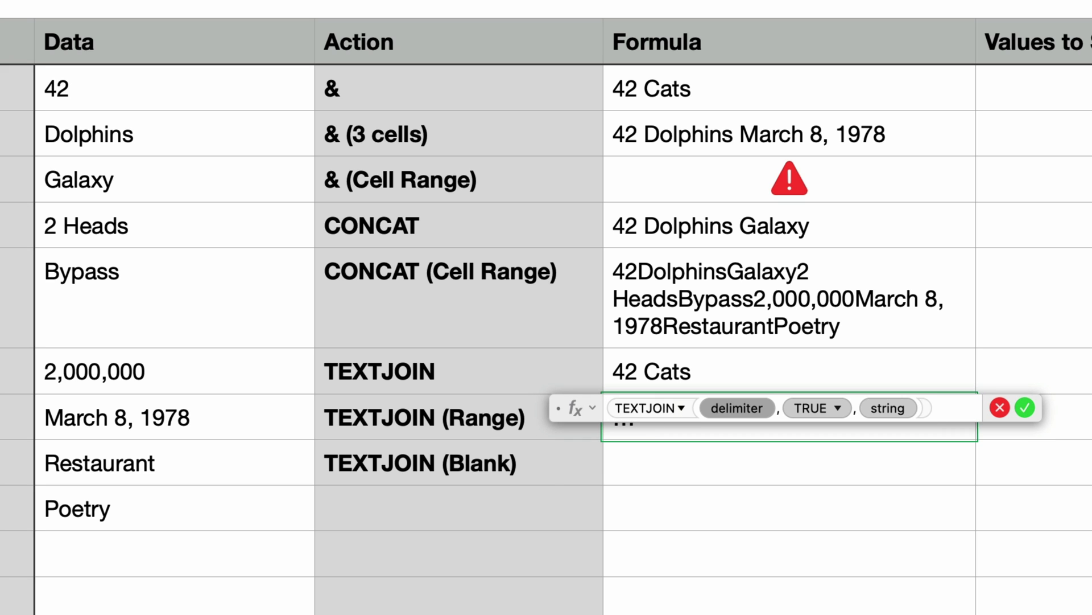
text(" ")
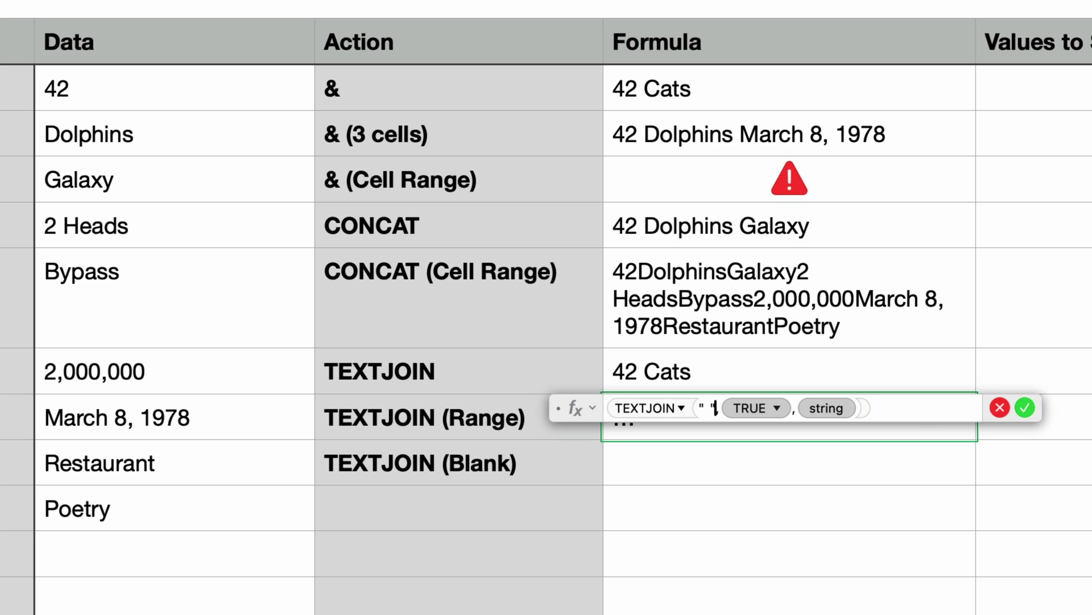
click(826, 408)
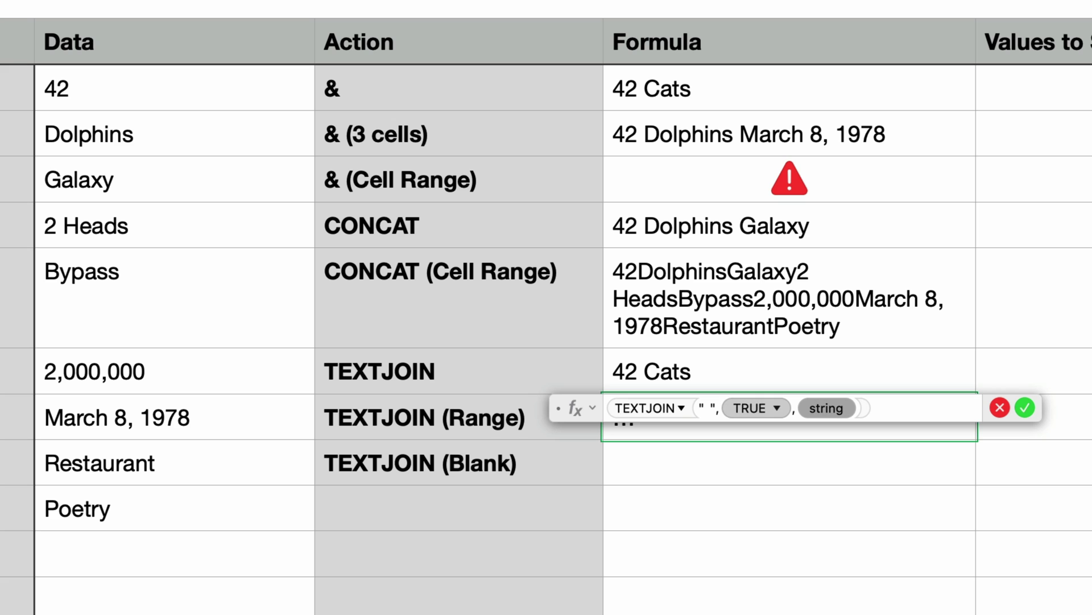
click(137, 86)
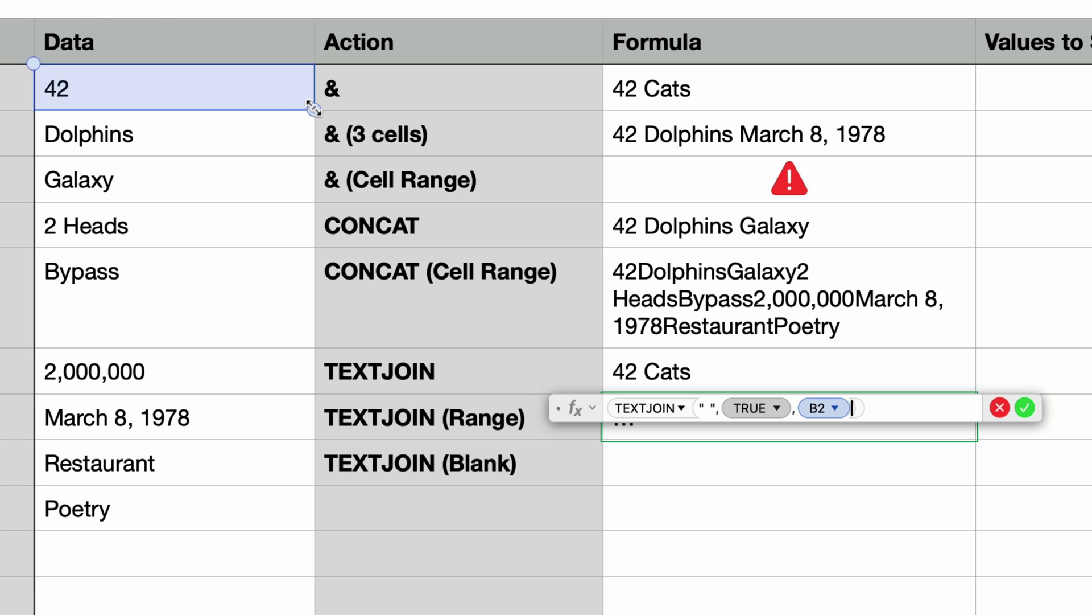
drag(313, 110, 299, 526)
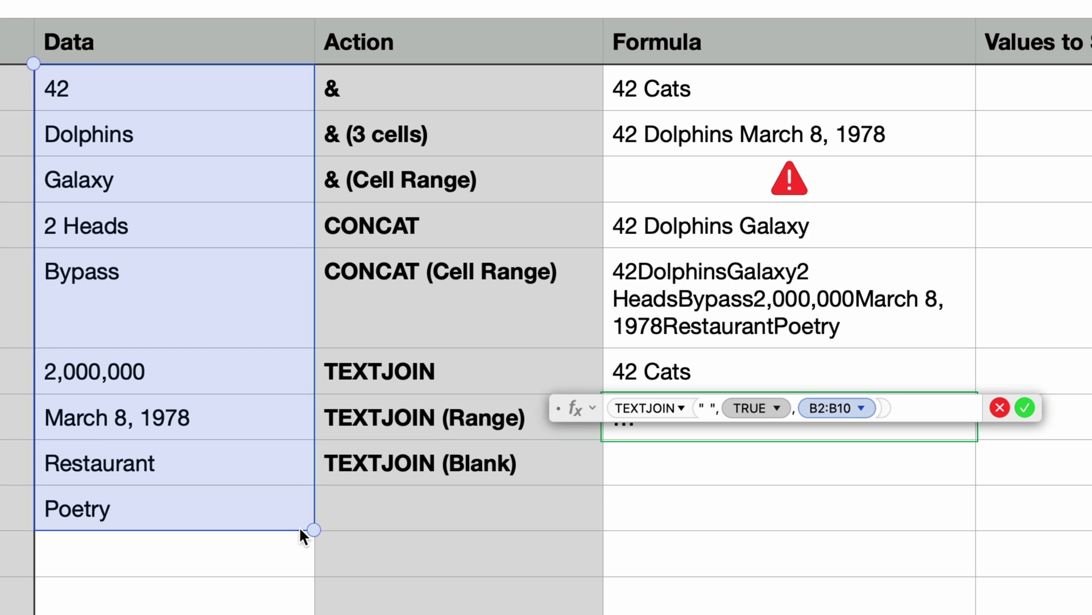
key(Return)
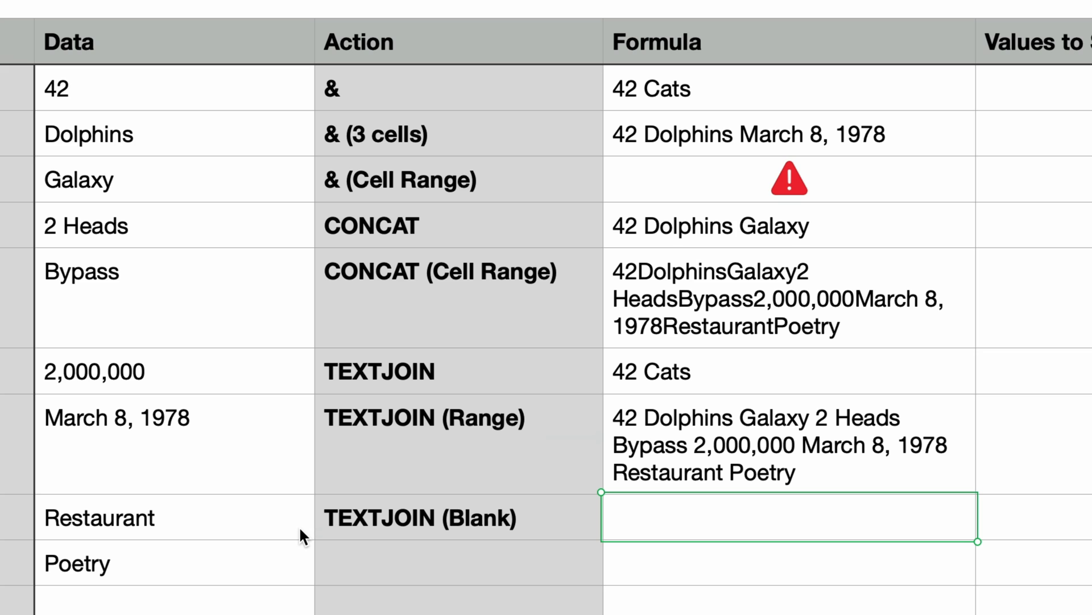
Step: Change the TEXTJOIN (Range) delimiter from a space to "-----"
click(670, 448)
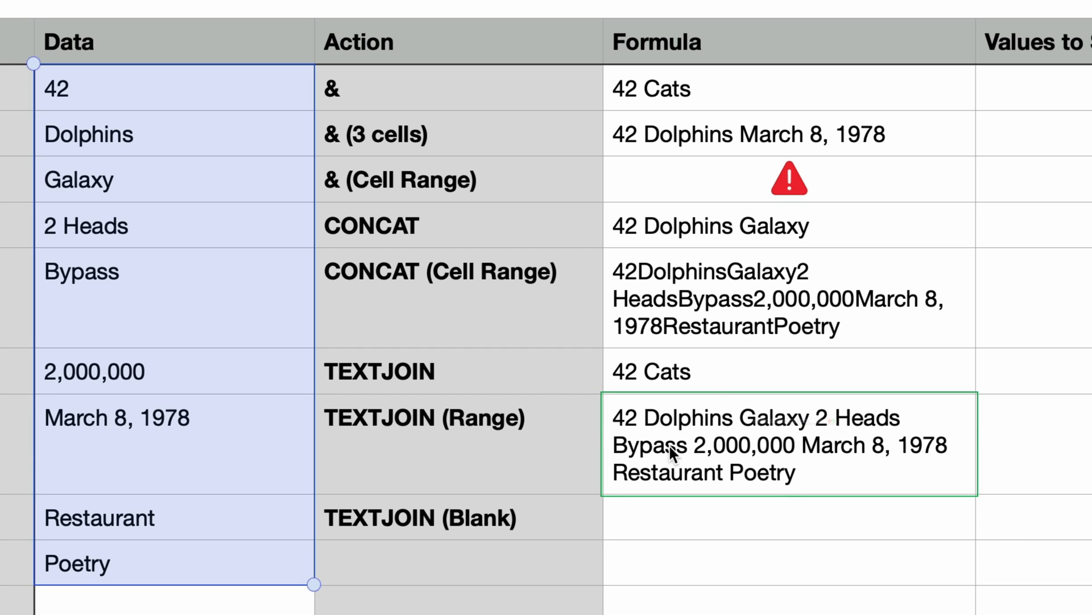
double_click(673, 454)
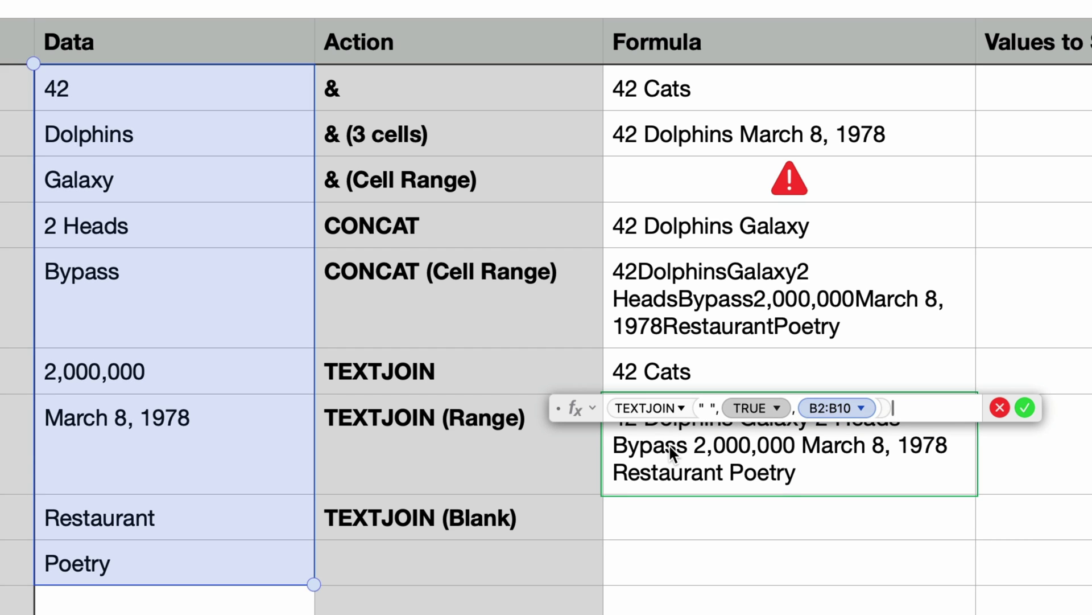
click(709, 408)
text(-----)
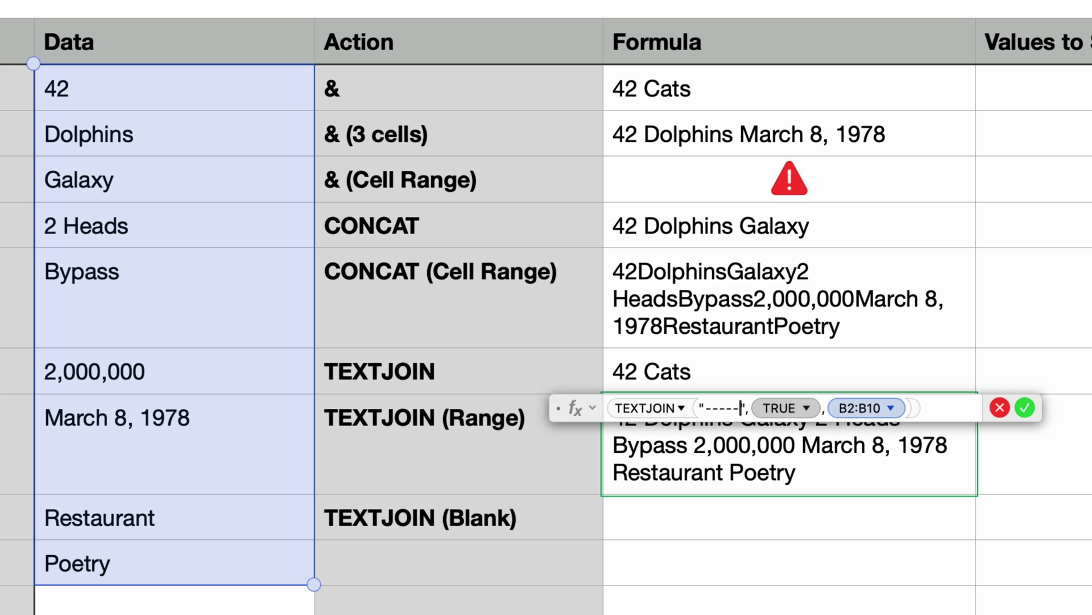
key(Return)
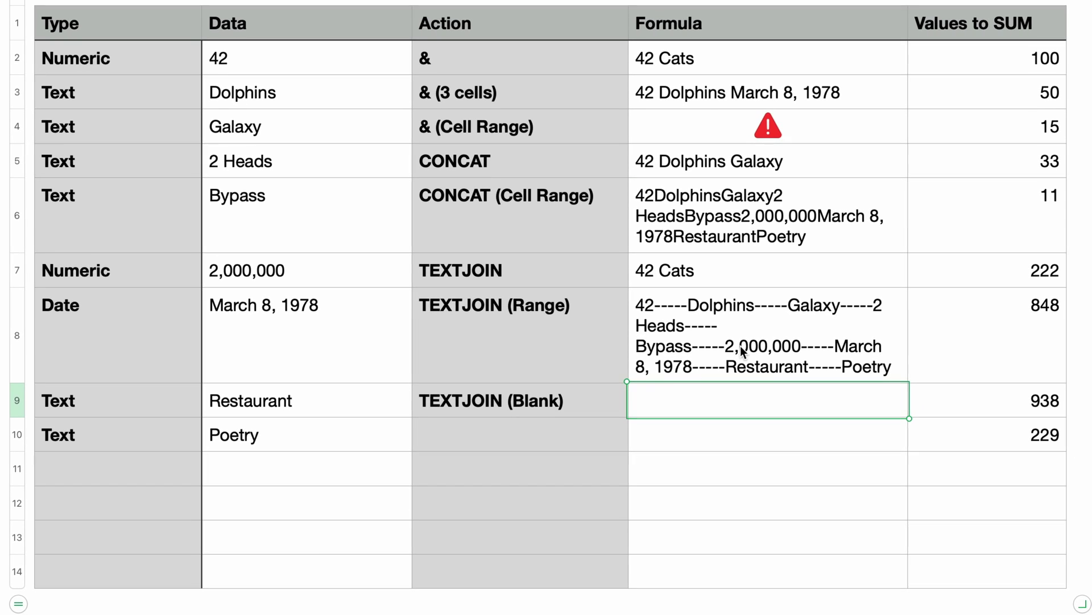
Step: Enter 'More Text' in cell B13 of the Data column
click(330, 531)
text(More Te)
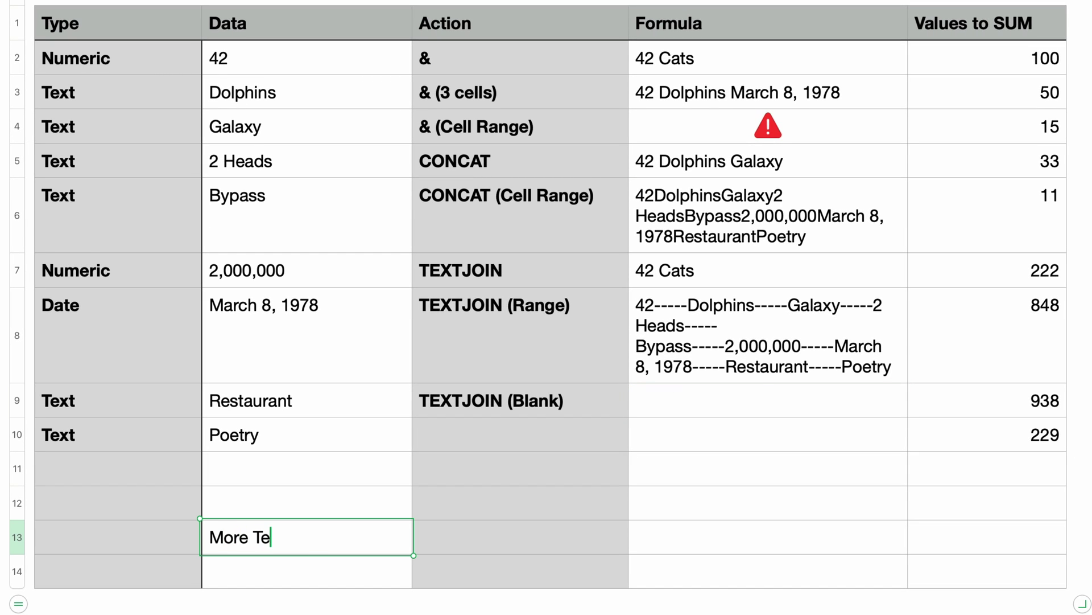
text(xt)
click(742, 408)
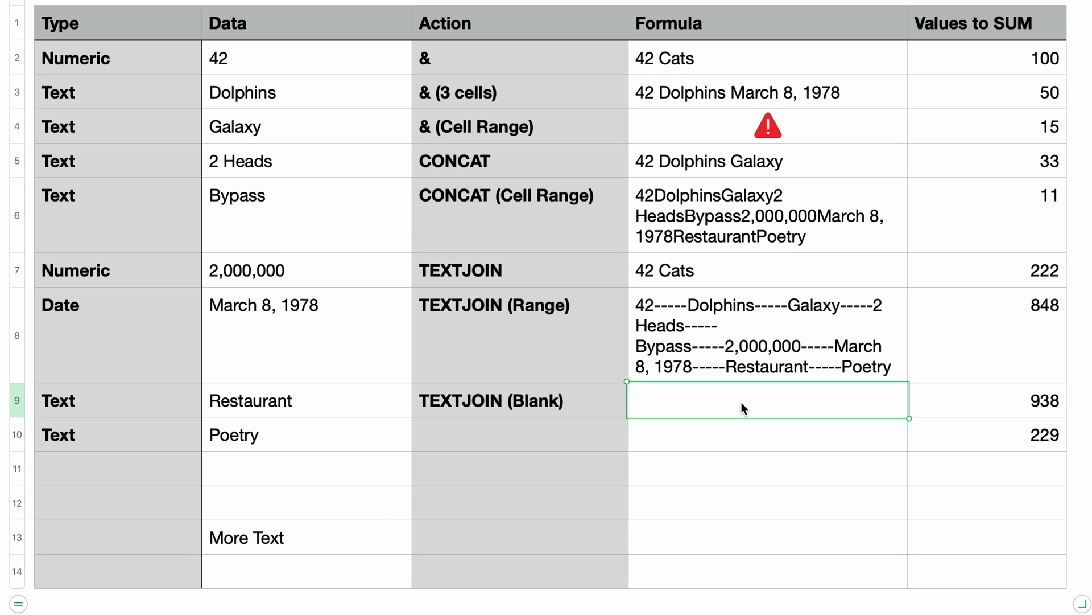
Step: In D9 enter =TEXTJOIN(" : ",TRUE,B2:B6,B7:B13) to colon-join the Data values
key(equal)
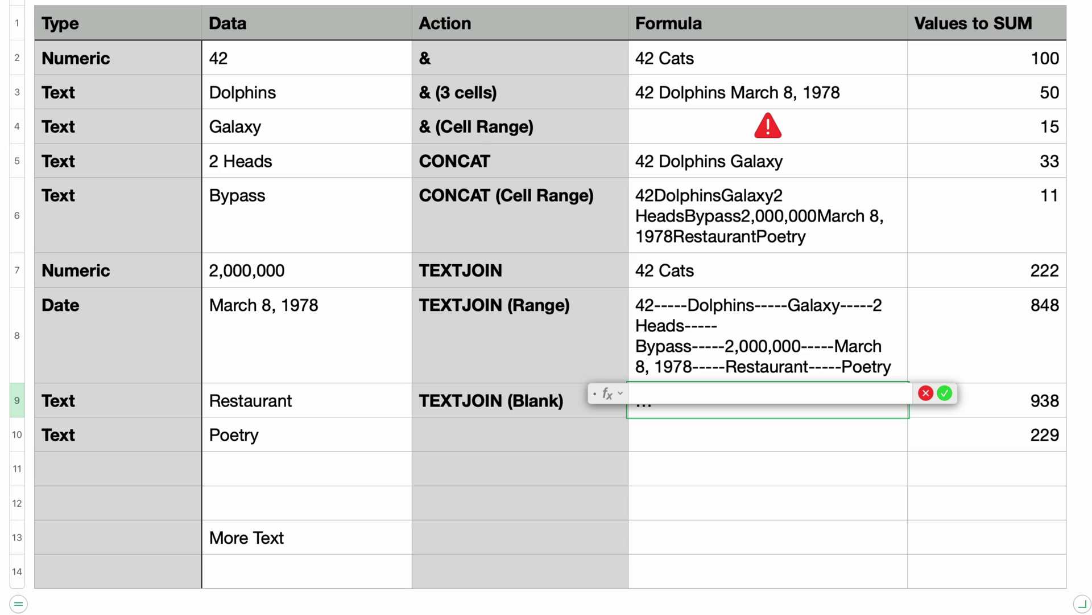
text(TEXTJOIN)
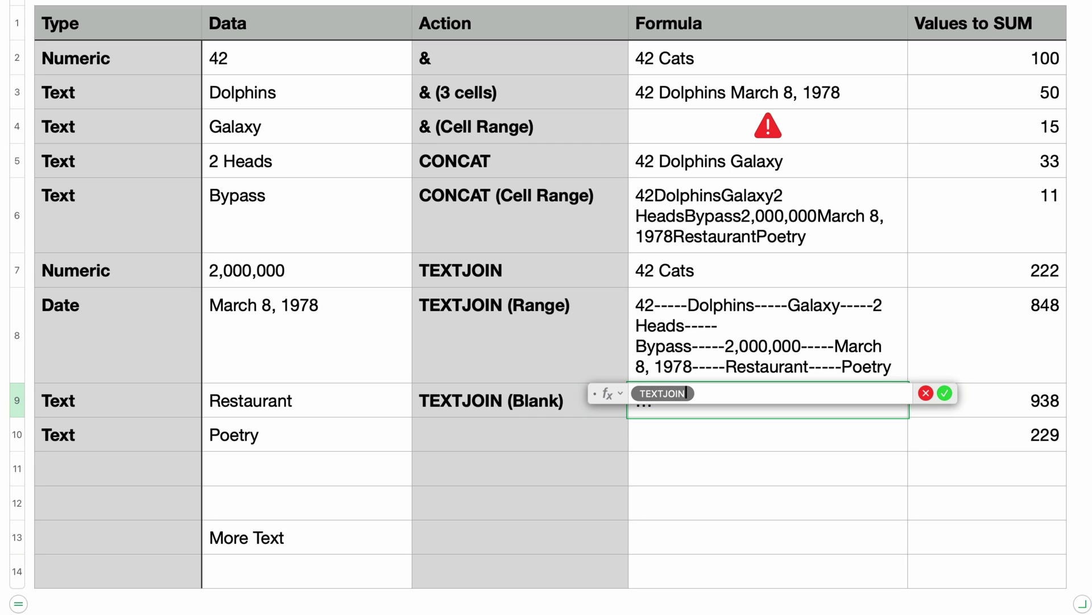
text(()
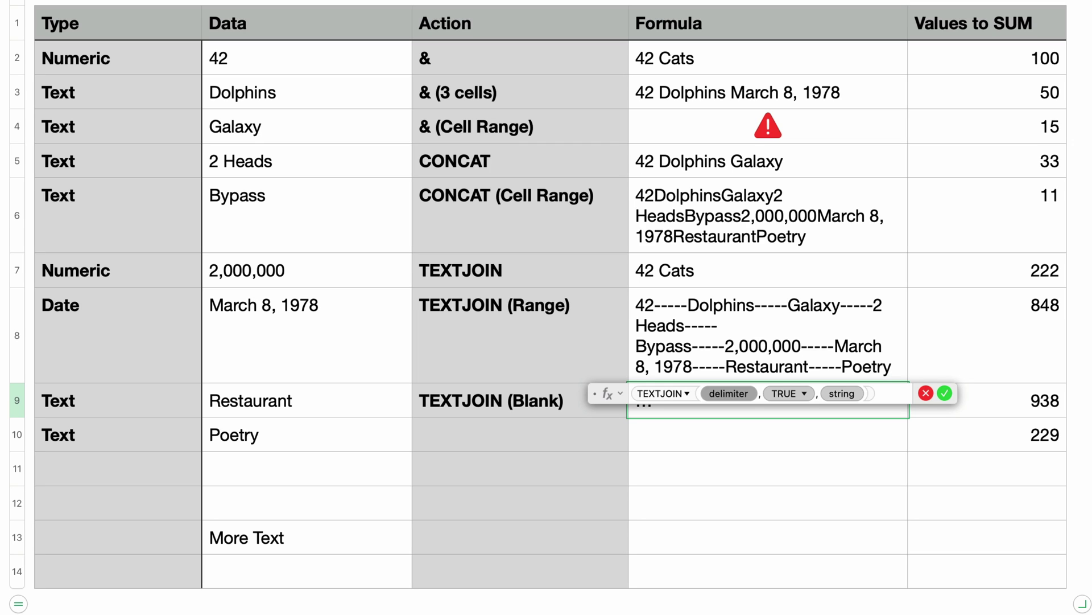
text(" : ")
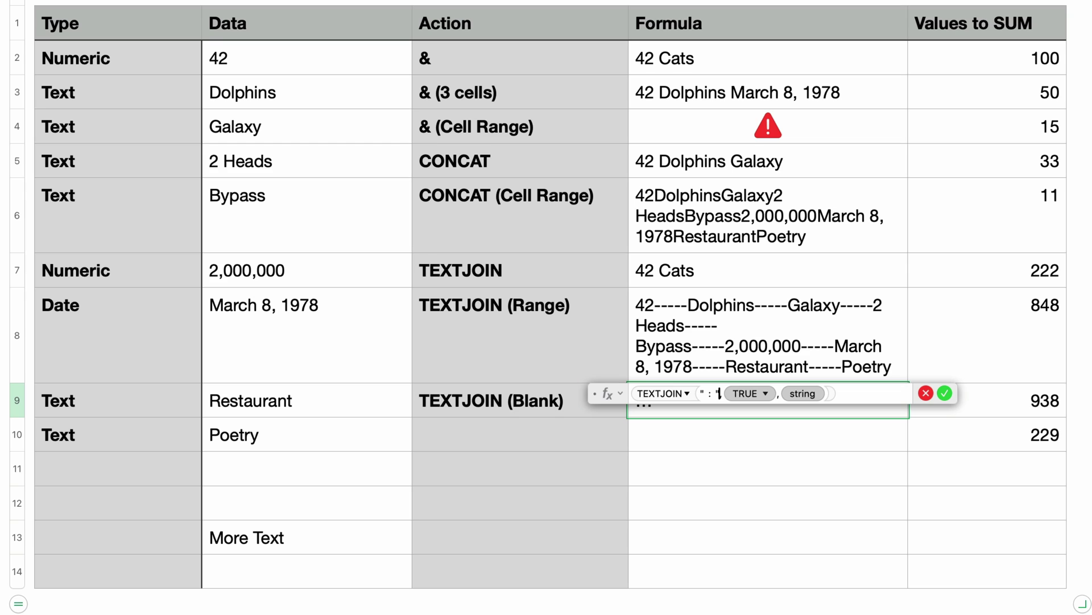
text(,)
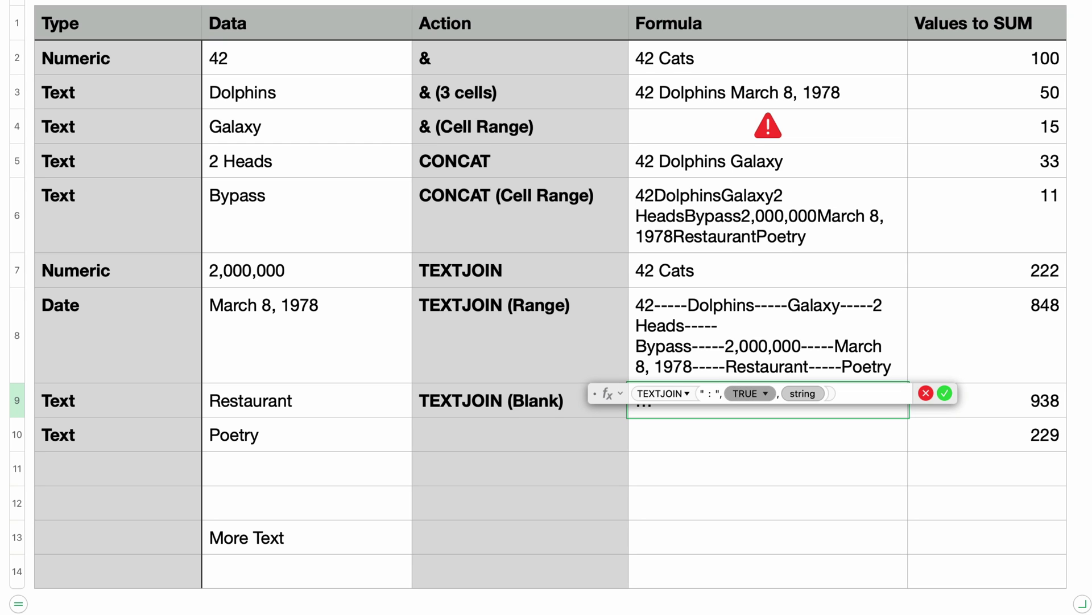
key(Tab)
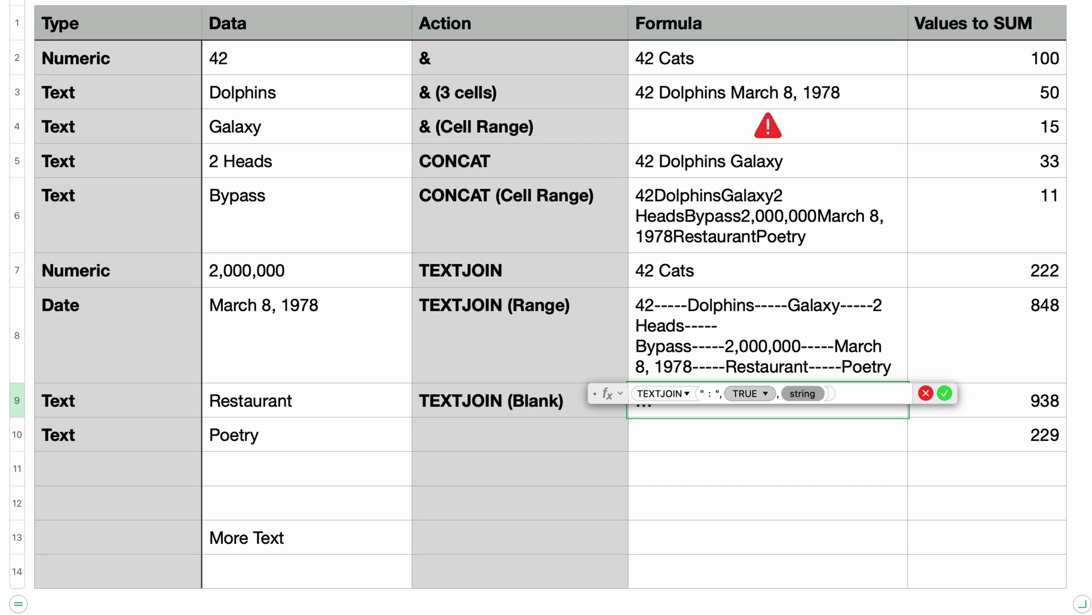
click(298, 53)
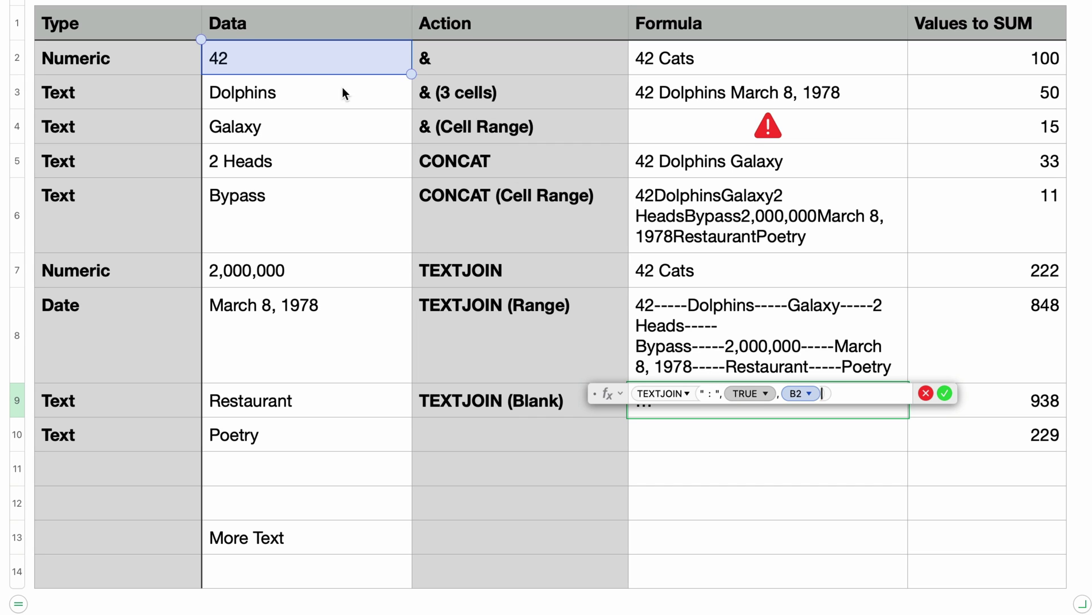
drag(411, 74, 405, 228)
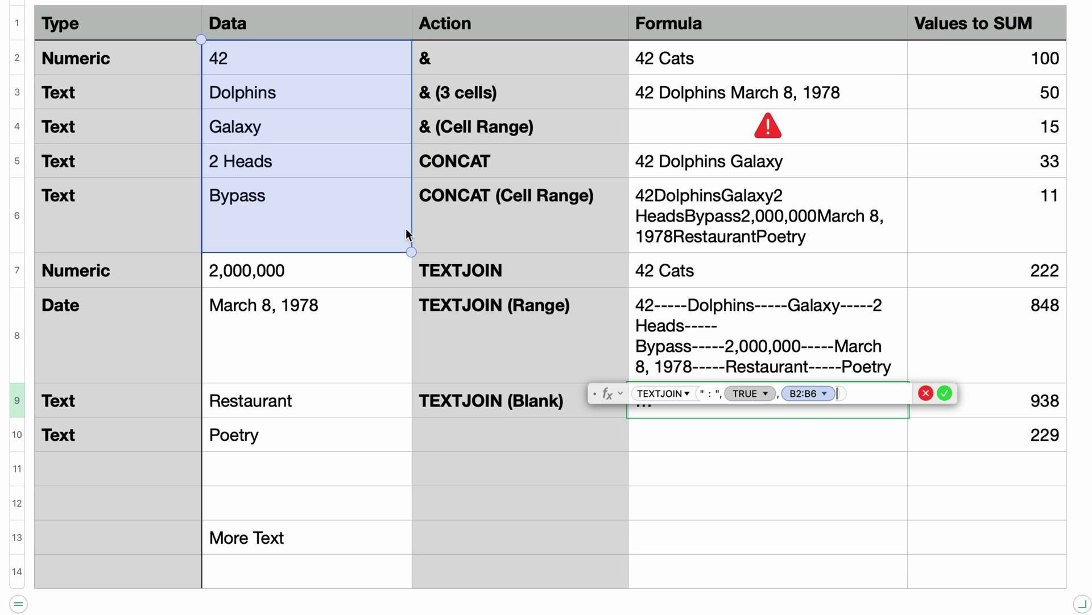
text(,)
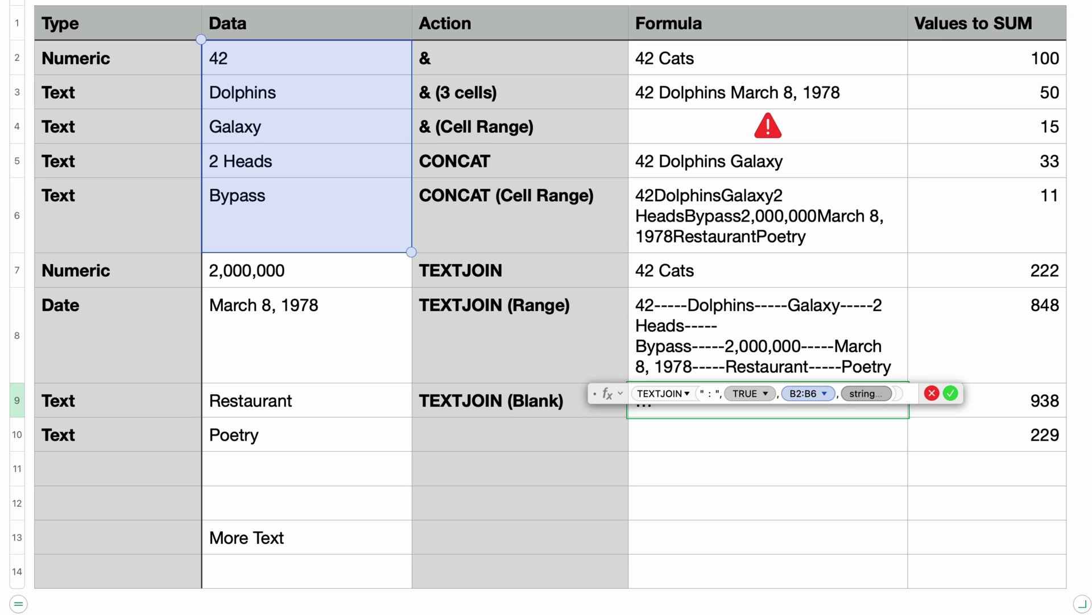
click(349, 272)
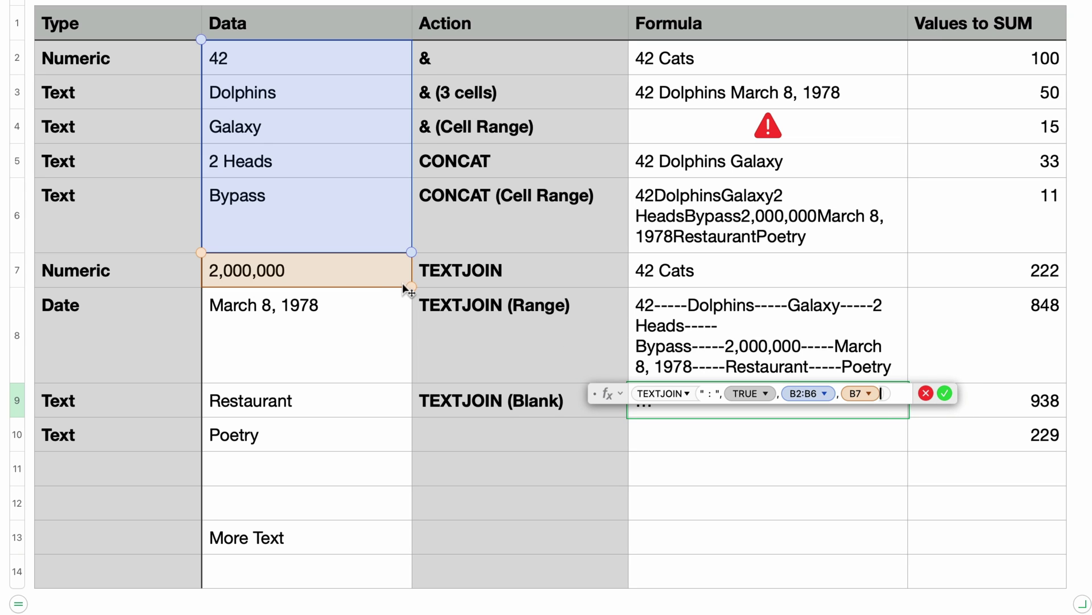
drag(409, 286, 373, 532)
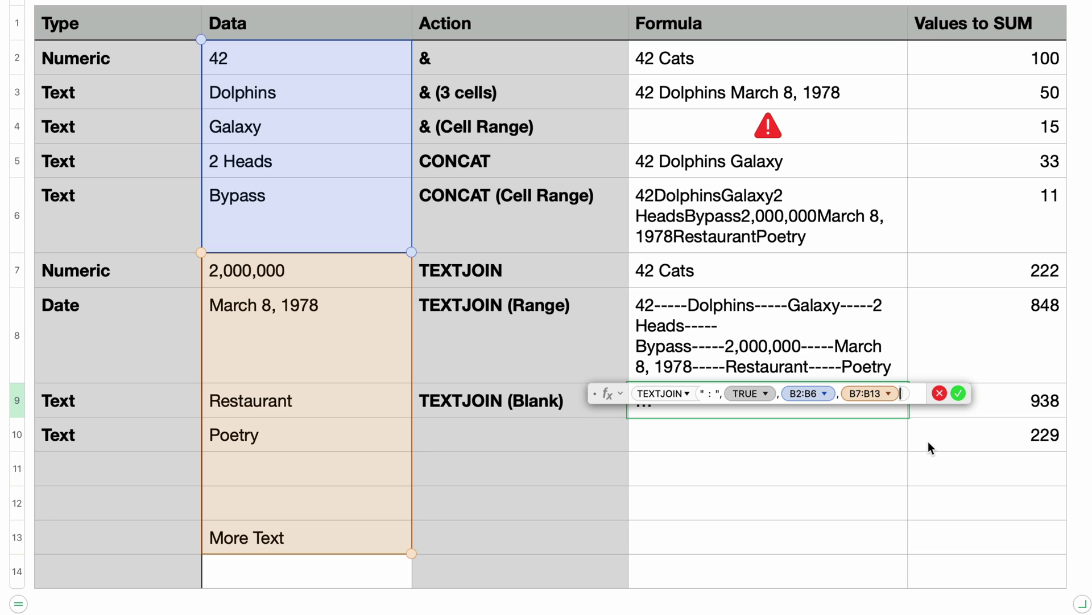
key(Return)
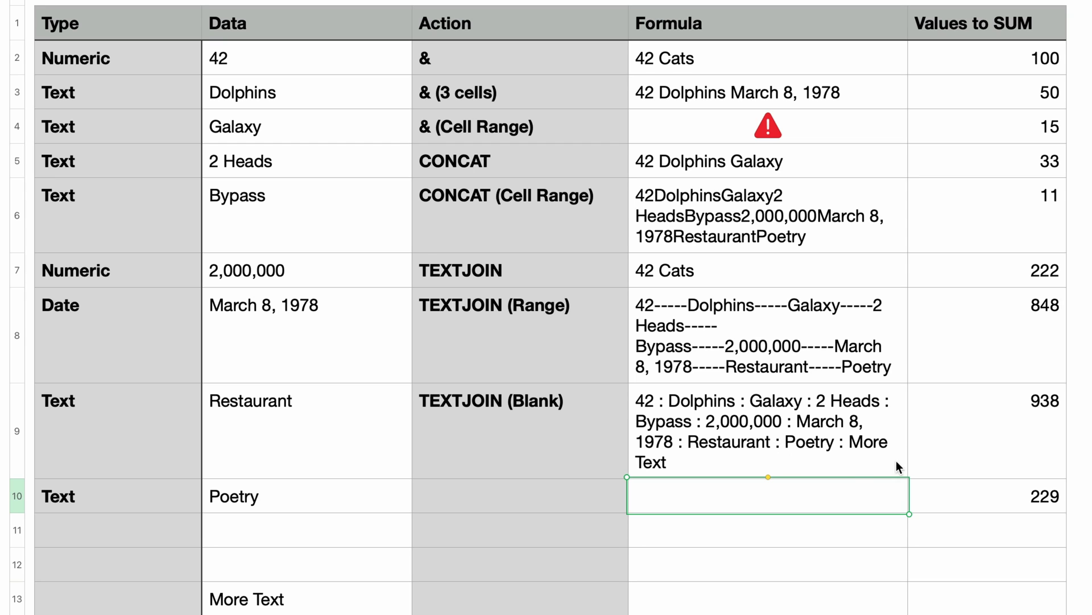
double_click(765, 433)
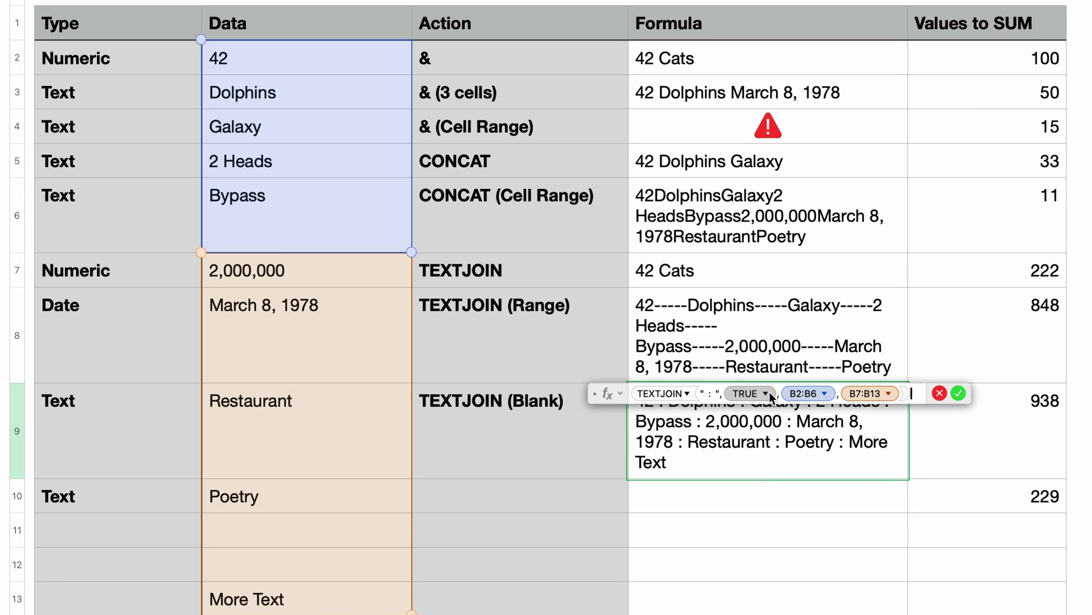
click(766, 392)
click(773, 376)
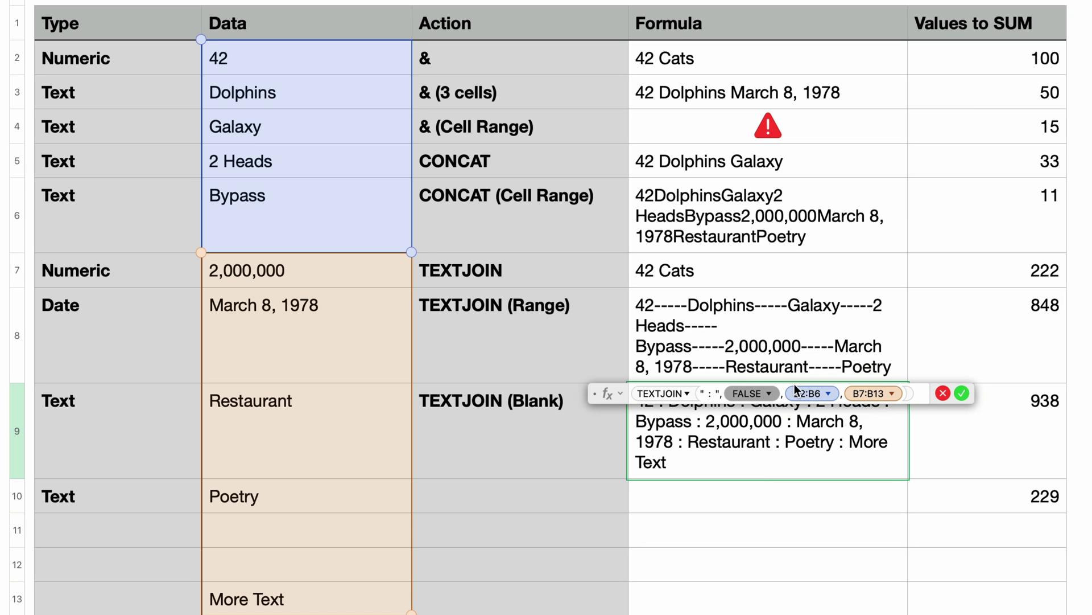
key(Return)
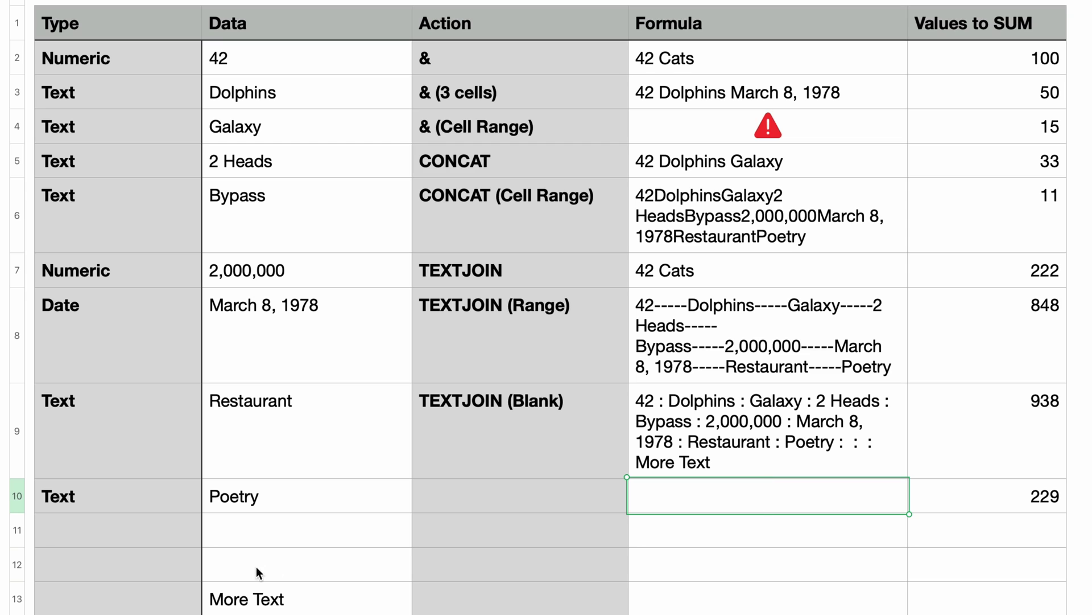
double_click(849, 456)
click(771, 393)
click(791, 413)
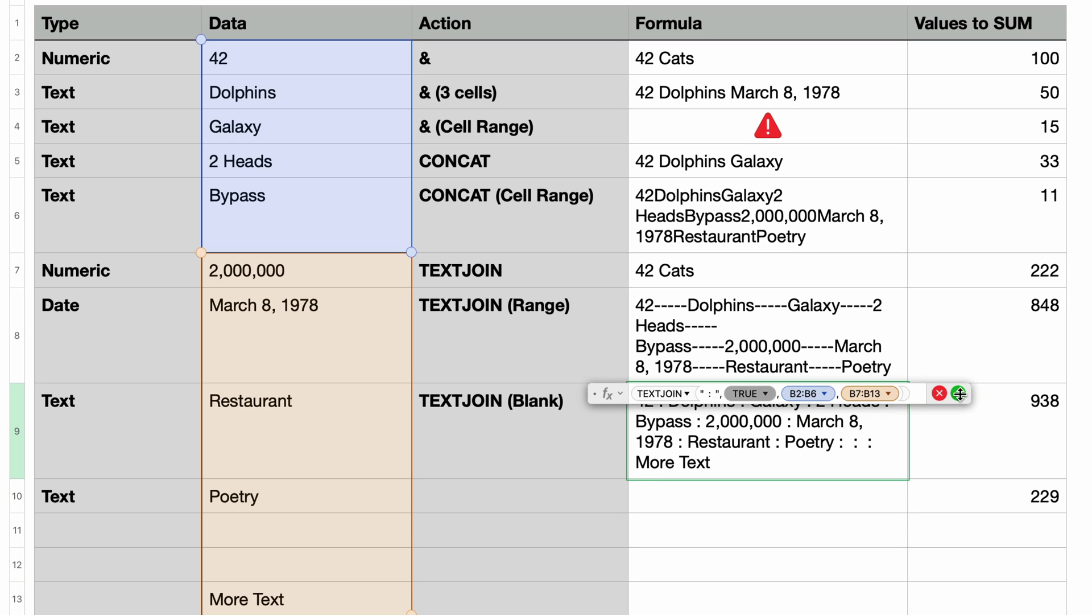
click(960, 394)
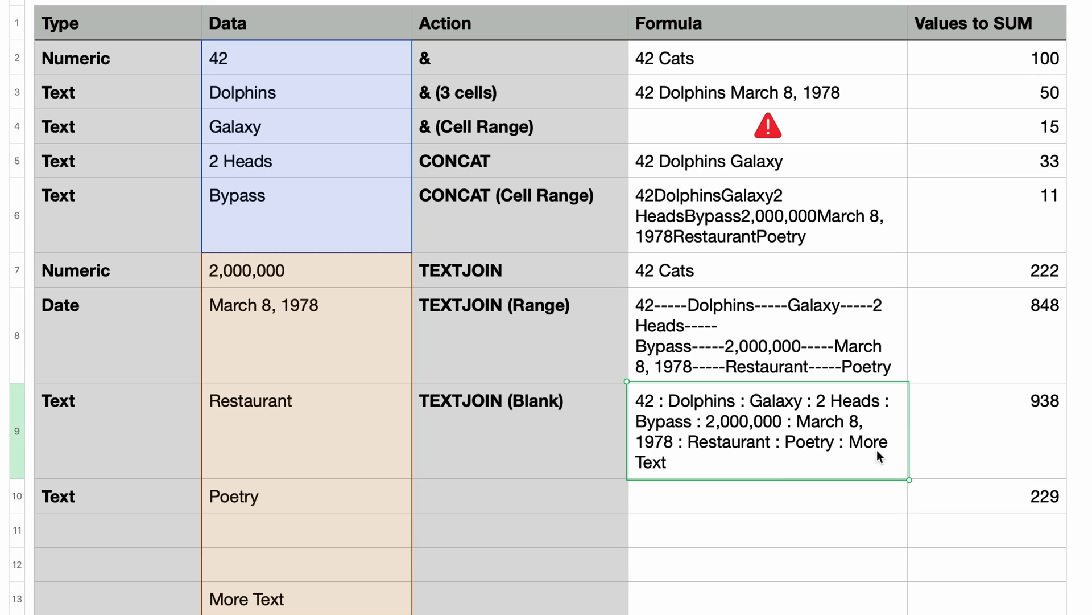
Step: In E12 enter =SUM(E2:E10)&" Cats" so the total reads 2446 Cats
click(1012, 572)
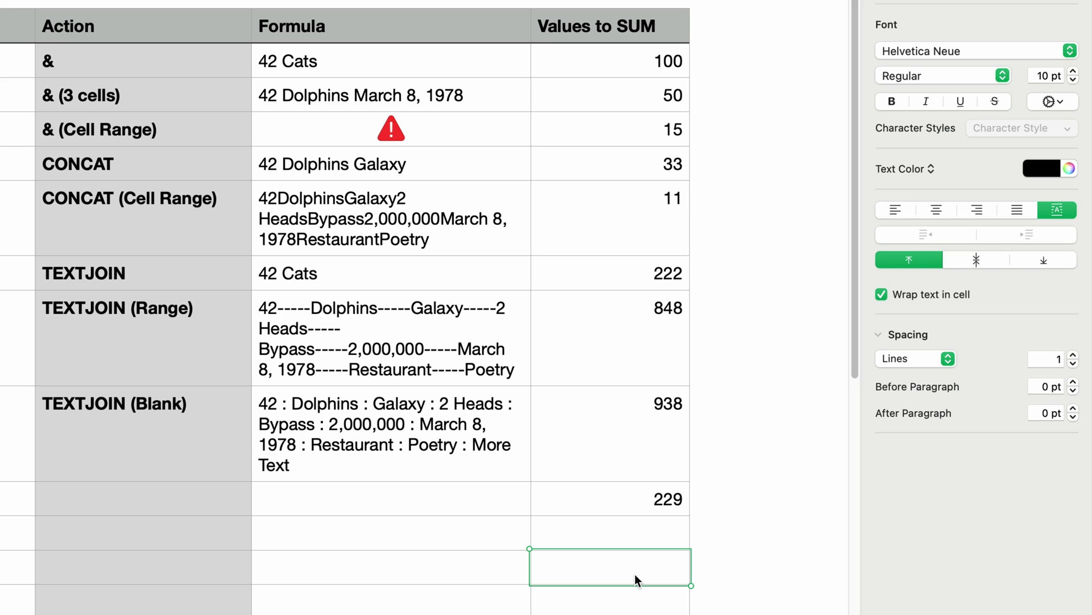
text(=)
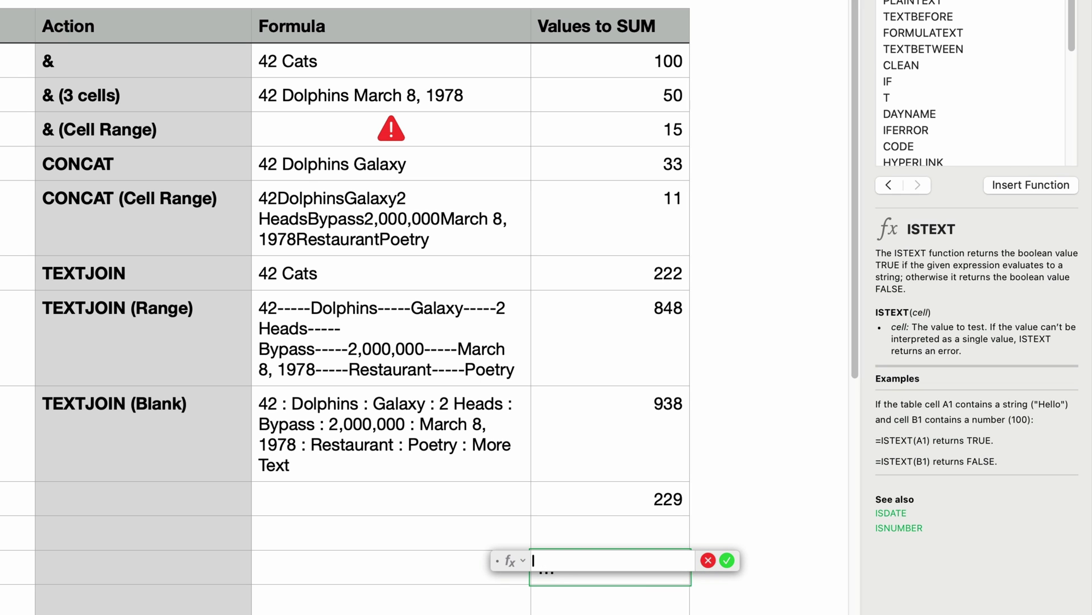
text(SUM)
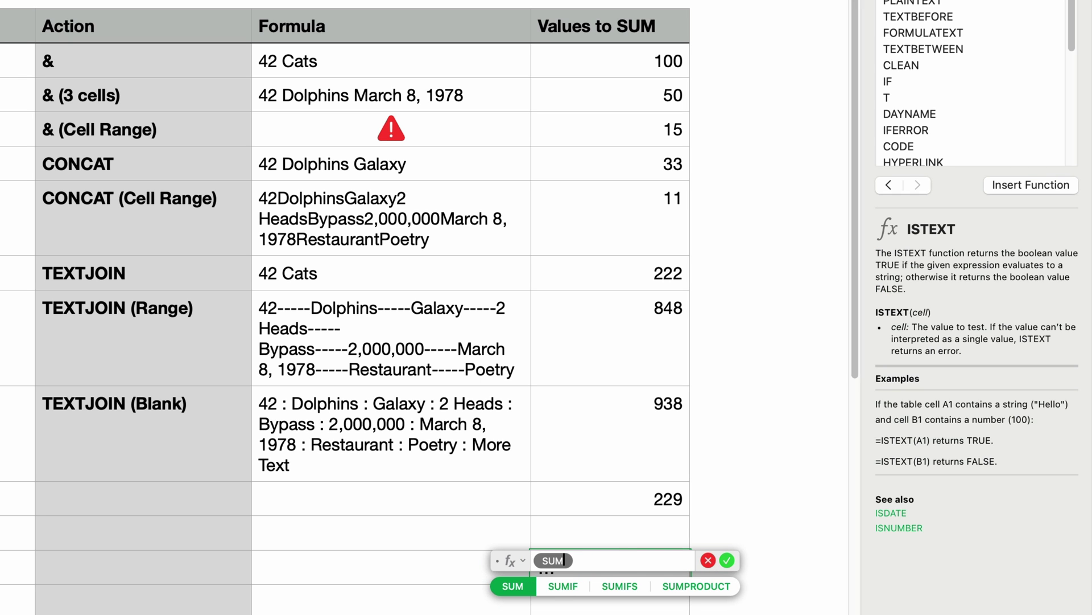
key(Return)
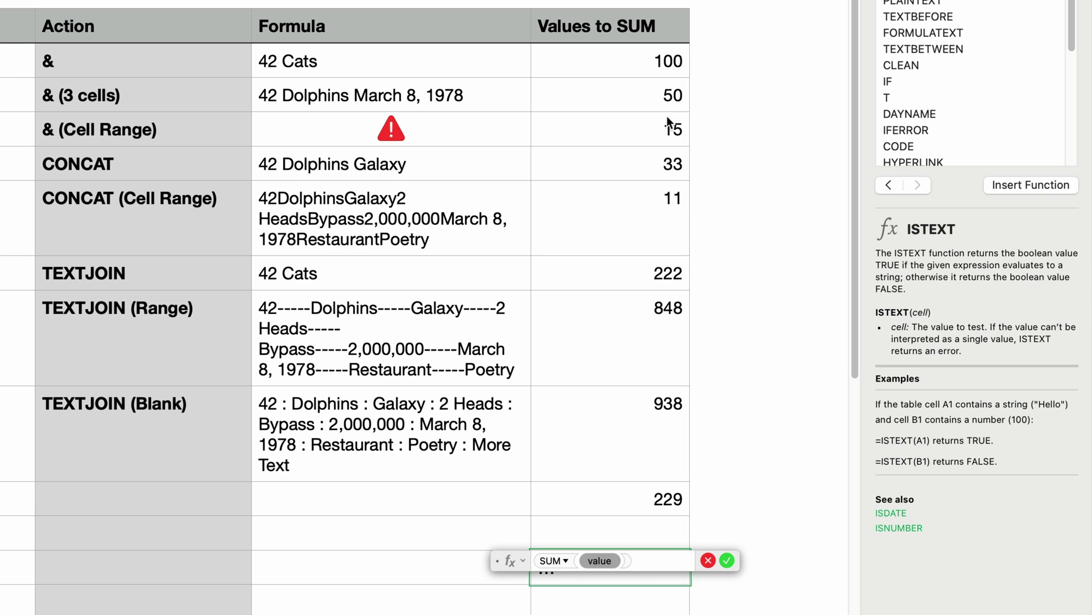
click(642, 71)
drag(688, 74, 665, 495)
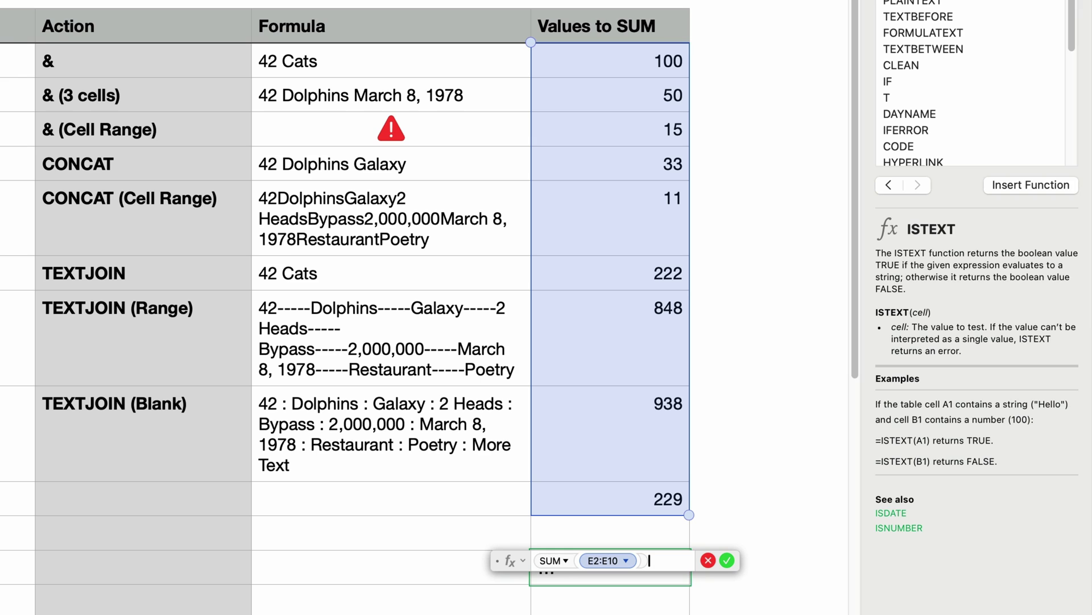
text(&" Cats")
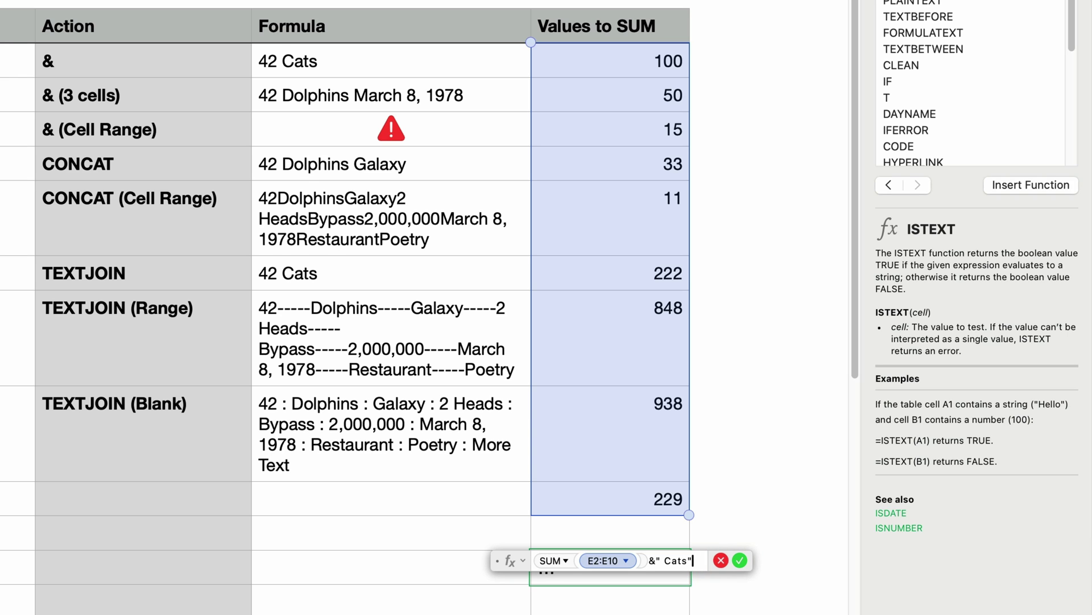
key(Return)
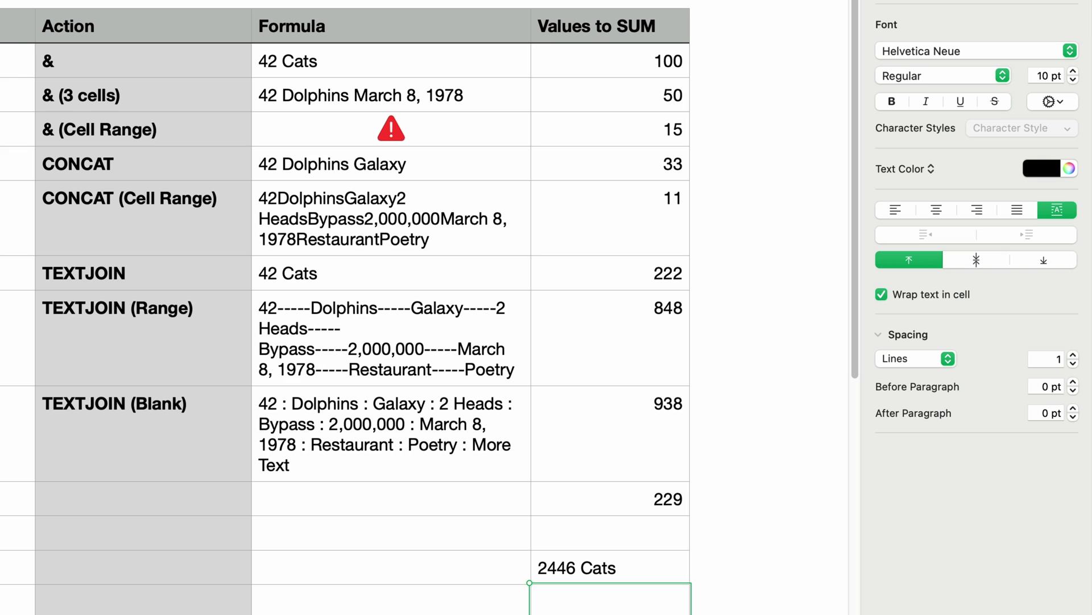